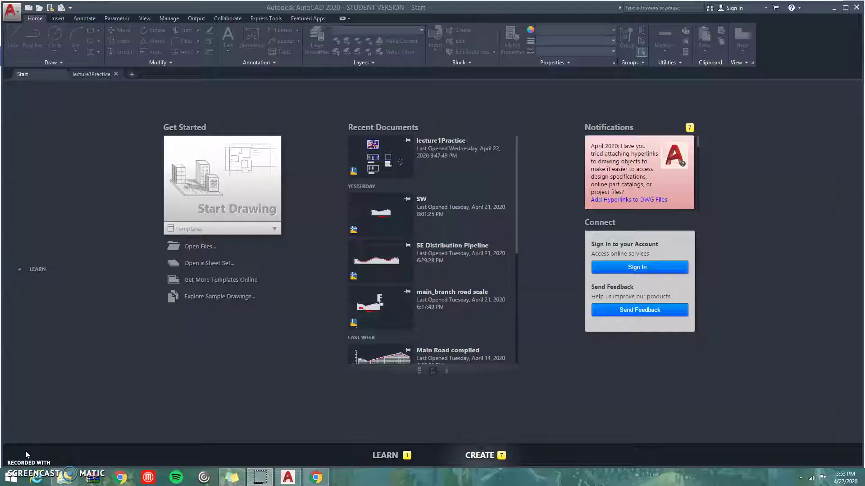
- Start a new drawing and draw a connected three-segment zigzag line rising across the upper part of the drawing area
click(205, 193)
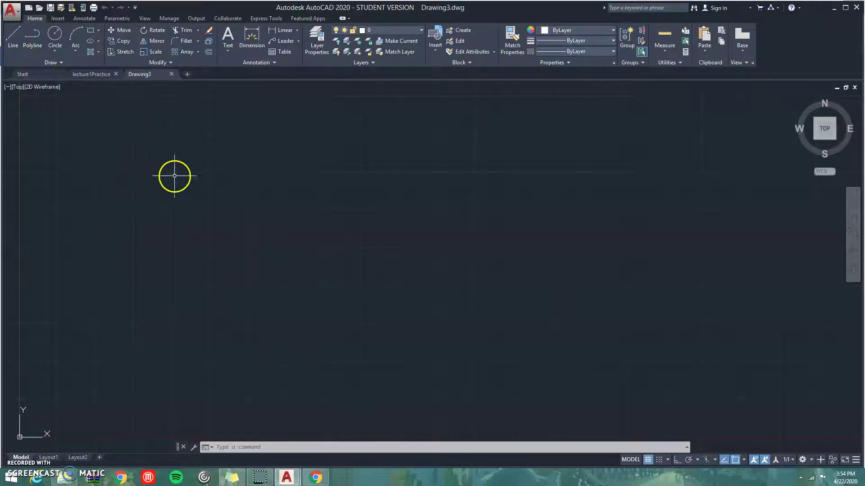
click(19, 36)
click(169, 283)
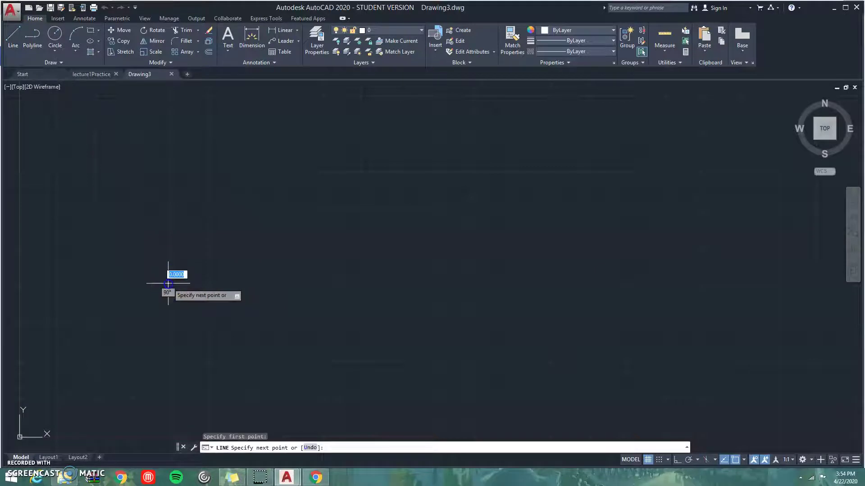
click(301, 194)
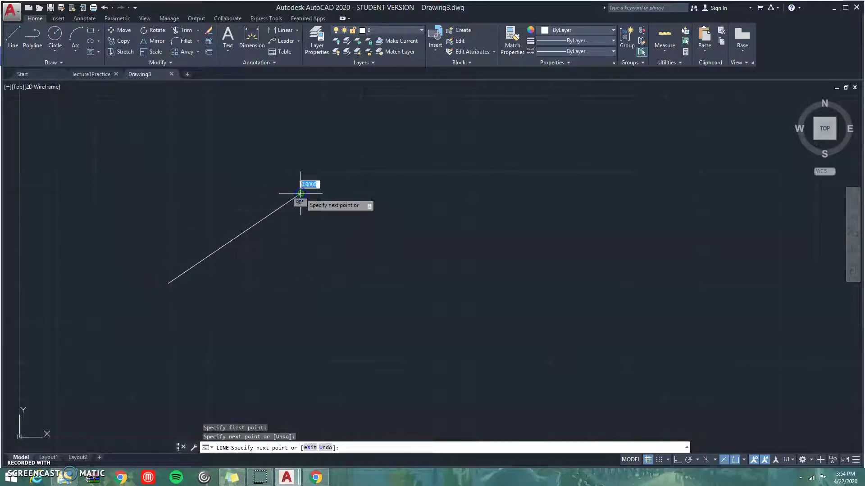
click(413, 230)
click(572, 158)
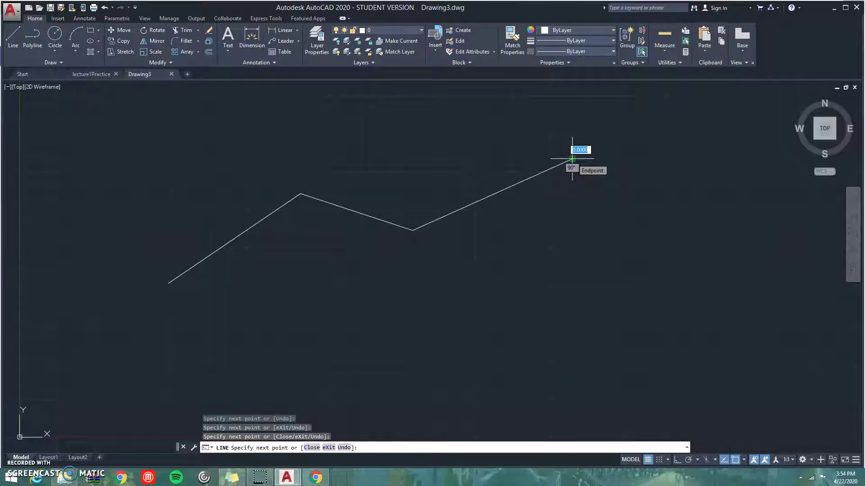
key(Escape)
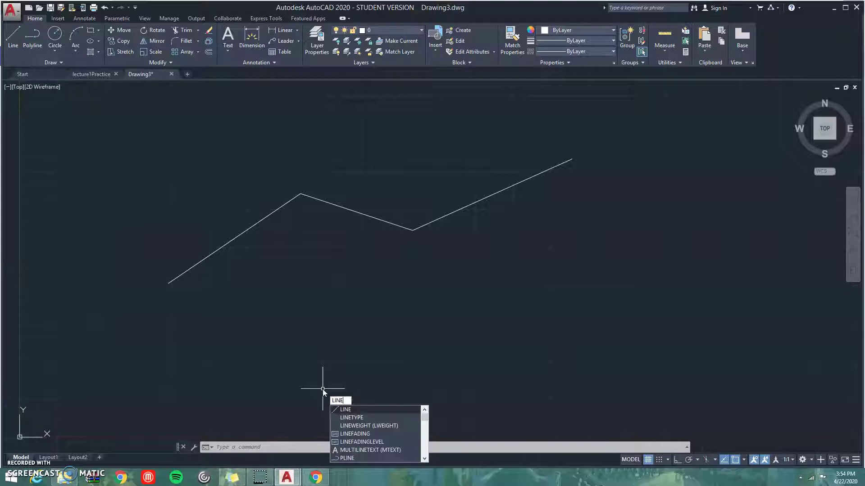
- Draw a second connected three-segment zigzag line below the first one, roughly following its shape
key(Return)
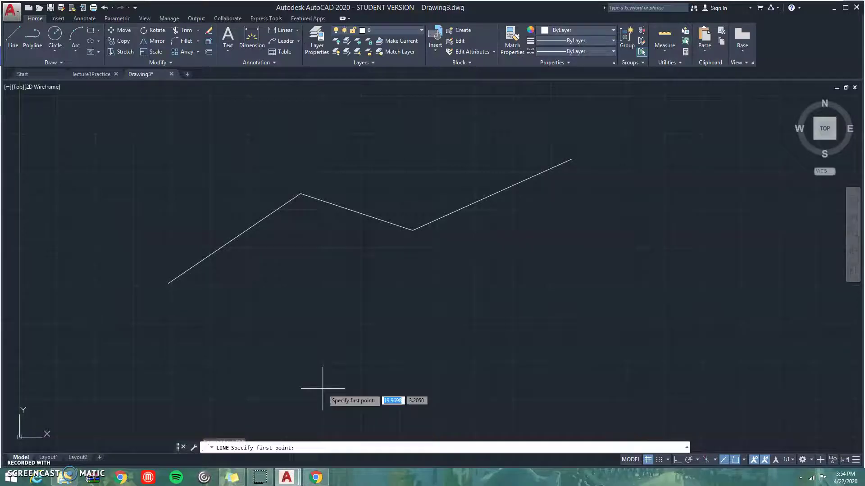
click(208, 357)
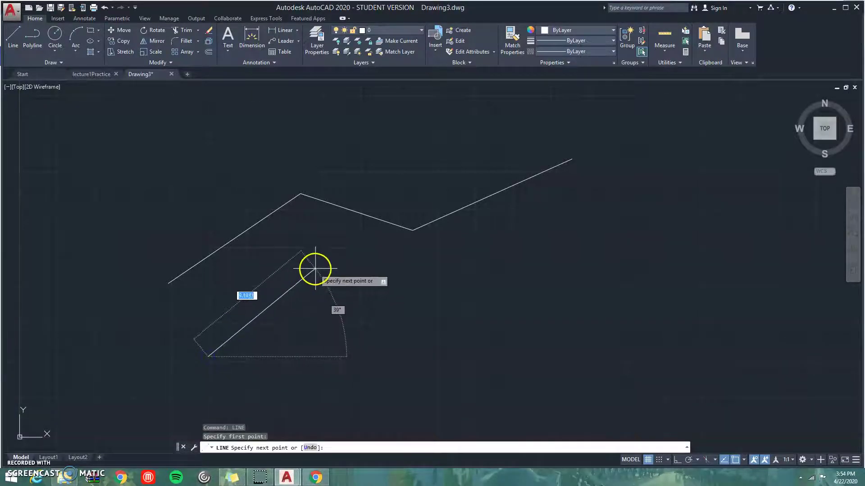
click(315, 268)
click(410, 296)
click(568, 235)
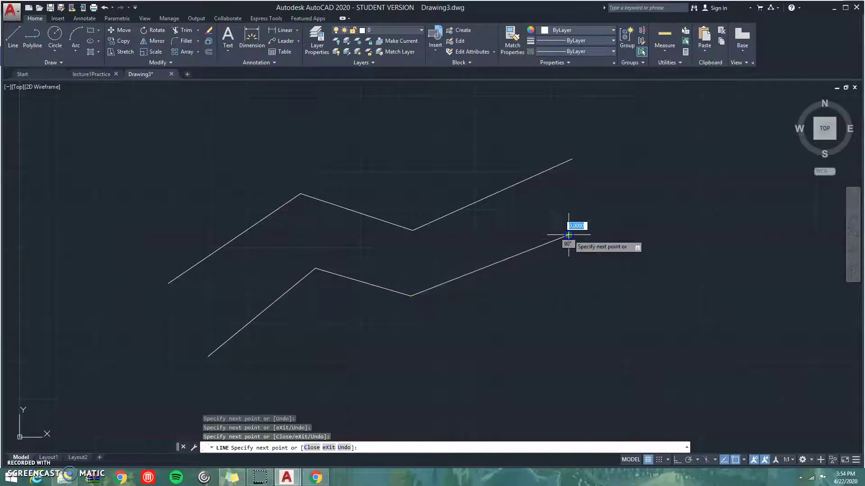
key(Escape)
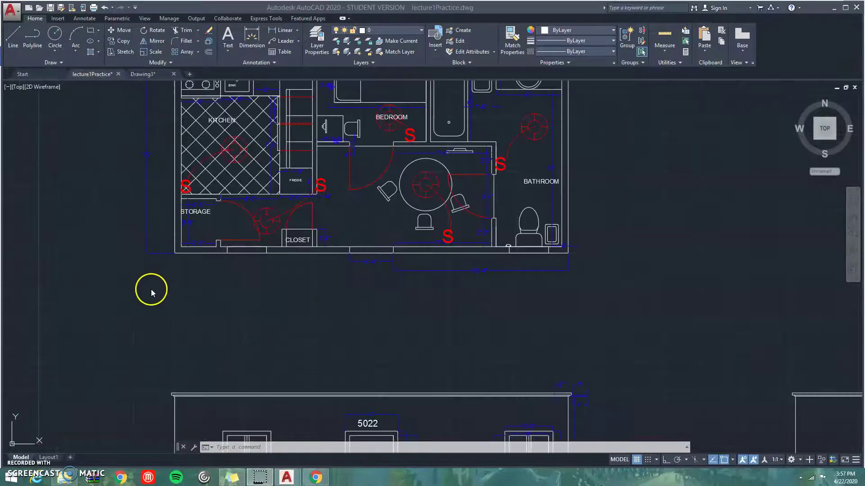
- In the lecture1Practice drawing, turn the PDF2_DOOR layer off and back on, closing the layer manager when done
click(148, 314)
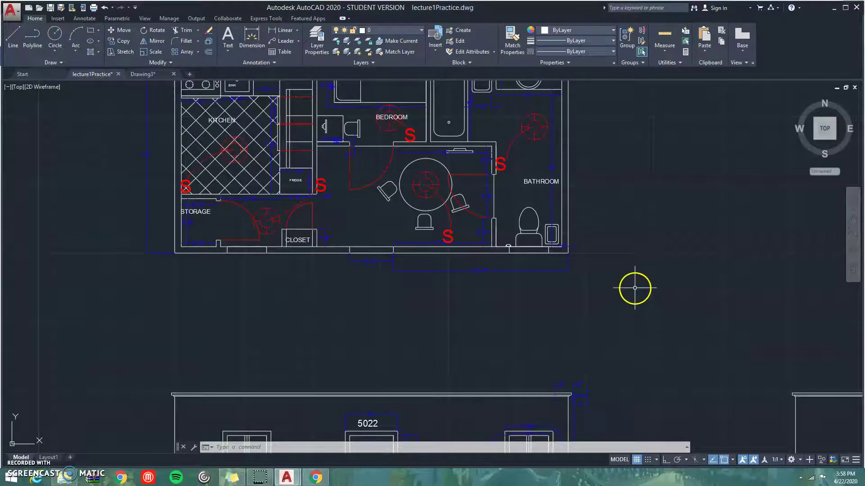
scroll(621, 325, down, 2)
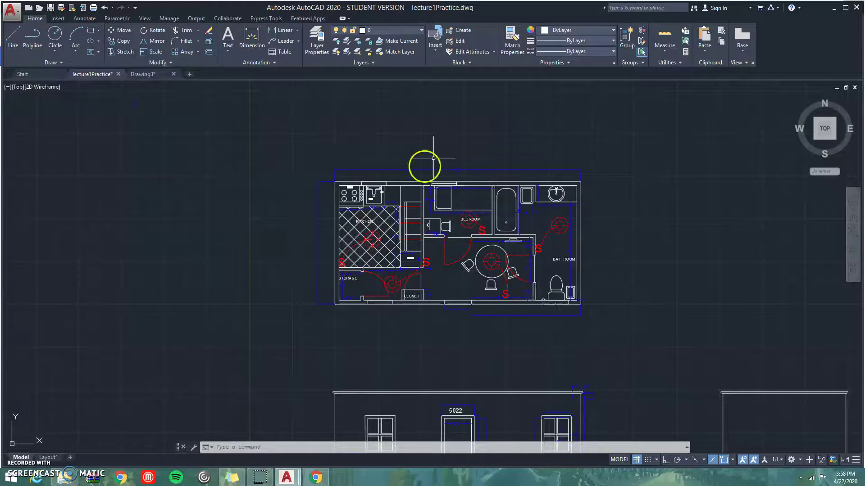
click(314, 41)
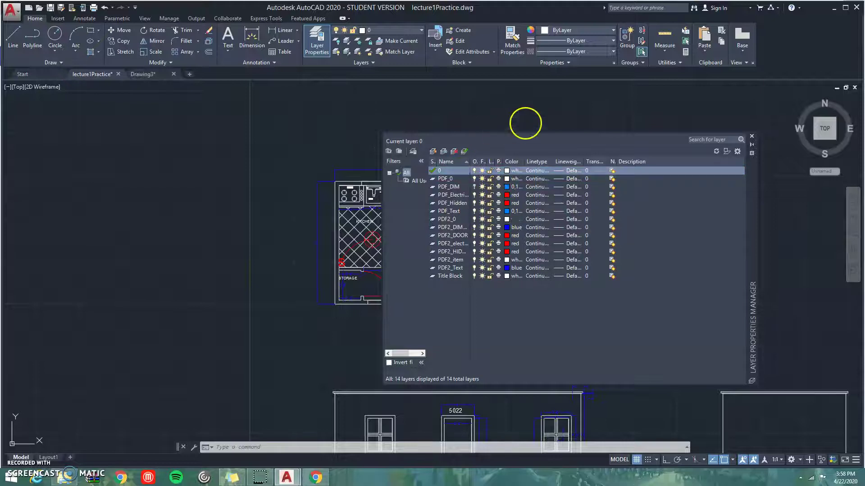
drag(757, 223, 799, 182)
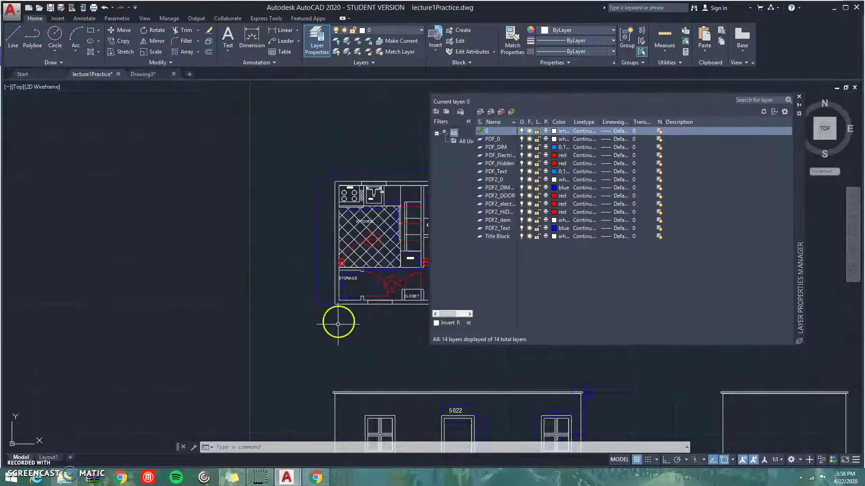
scroll(342, 317, up, 2)
middle_drag(373, 328, 271, 330)
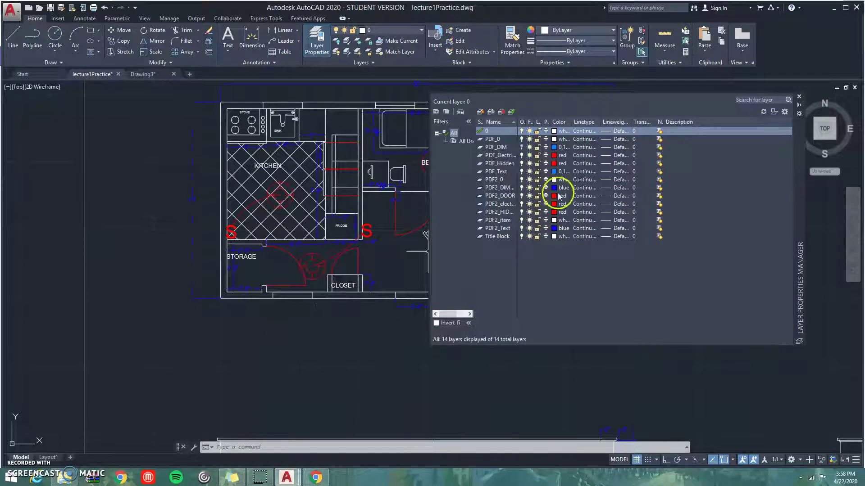
click(522, 197)
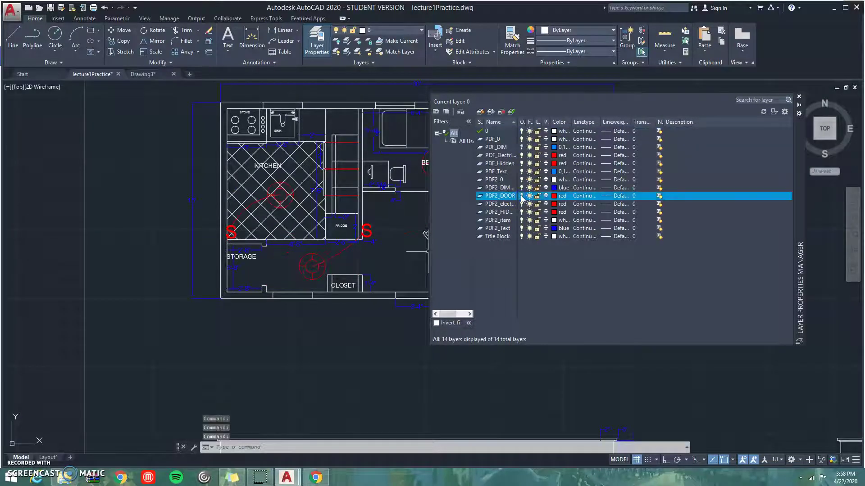
click(521, 197)
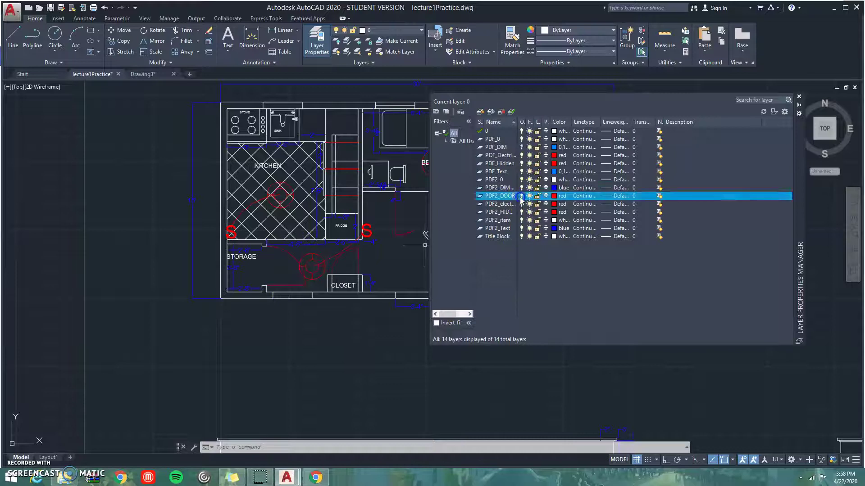
click(798, 96)
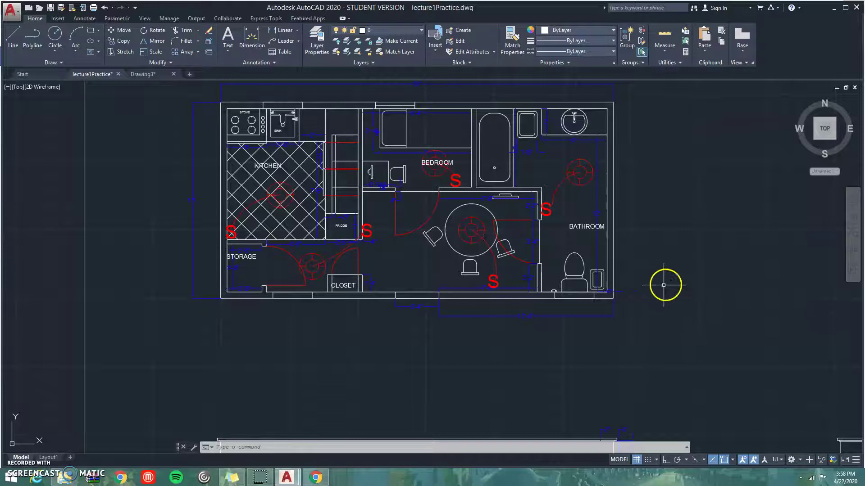
- Zoom out from the floor plan and pan until the front and side views with their labels are in sight
scroll(648, 305, down, 4)
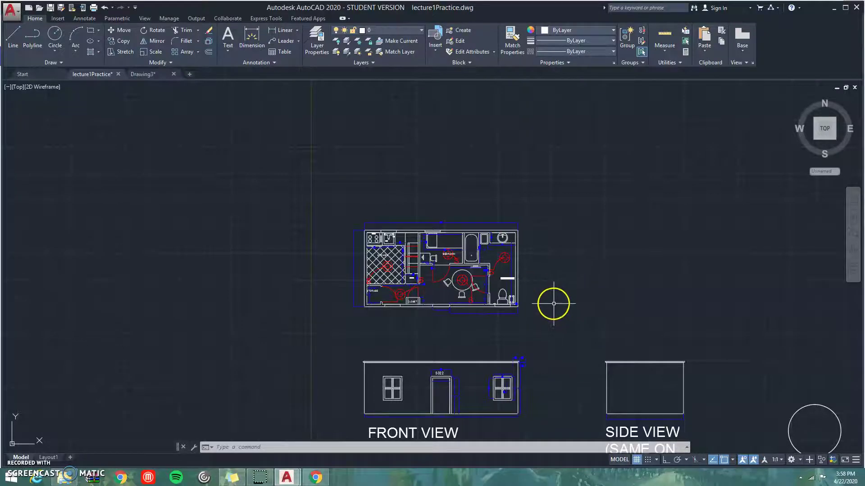
middle_drag(600, 324, 566, 306)
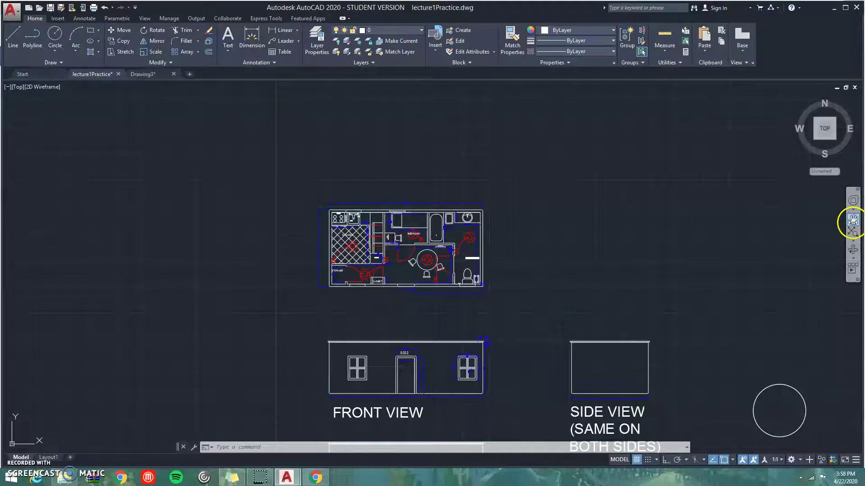
click(853, 219)
mouse_move(553, 297)
mouse_down()
mouse_move(496, 290)
mouse_move(523, 269)
mouse_move(440, 226)
mouse_move(546, 253)
mouse_move(527, 262)
mouse_up()
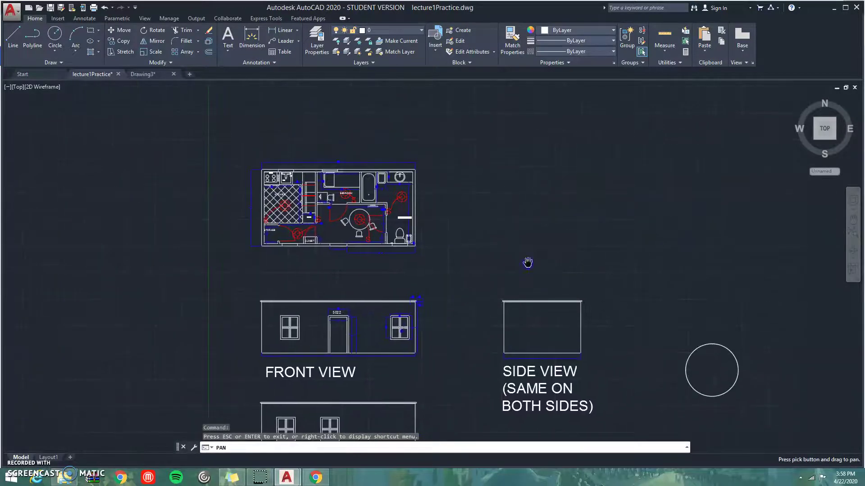
key(Escape)
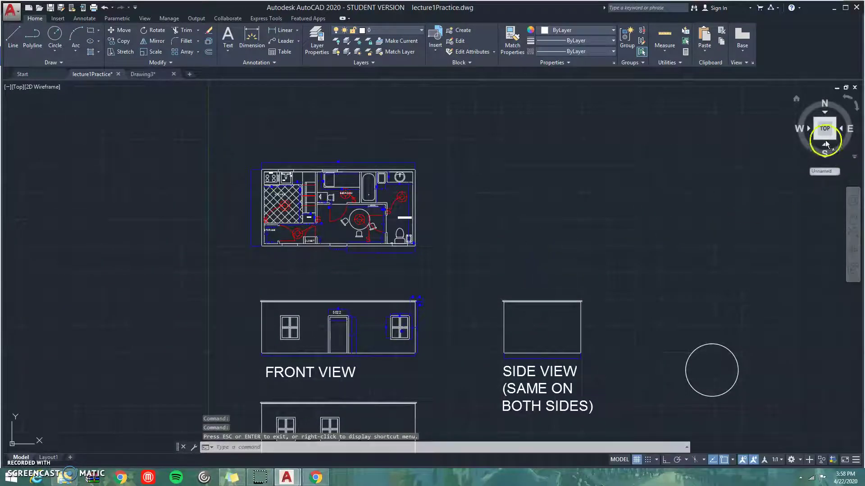
- Orbit the model to a tilted top-front view, select the cylinder and apply the Realistic visual style
drag(816, 135, 809, 85)
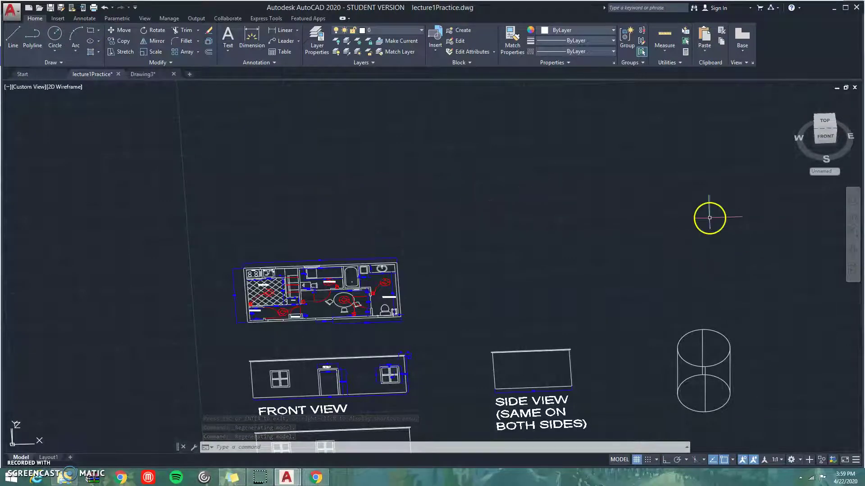
click(623, 251)
click(760, 427)
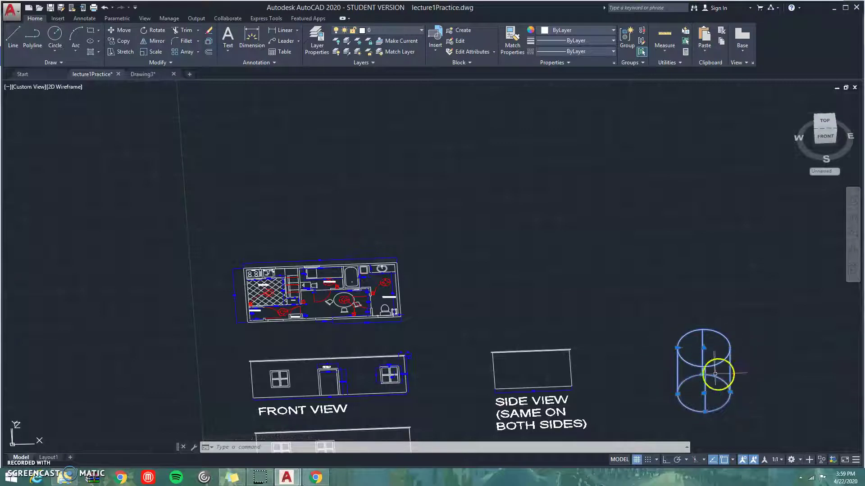
click(65, 89)
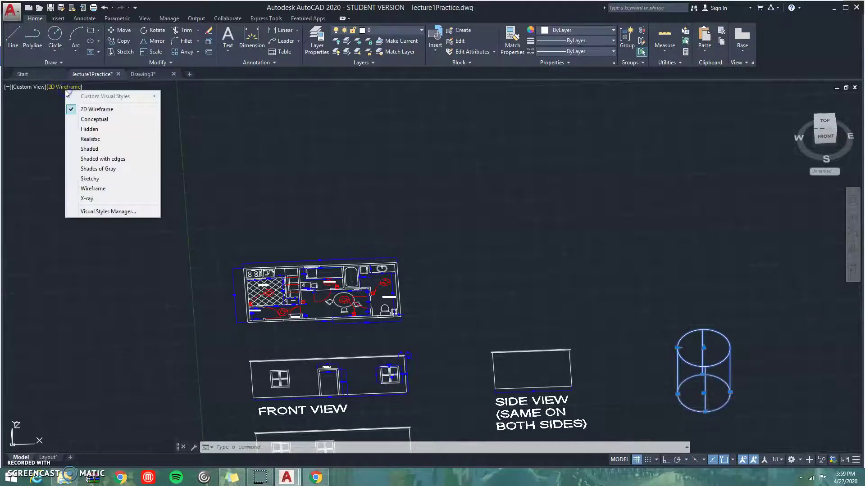
click(103, 140)
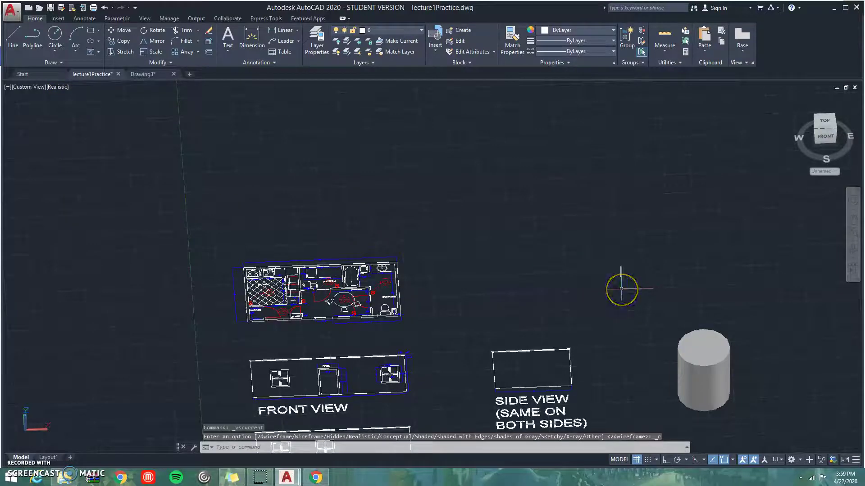
- Restore the 2D Wireframe visual style and the Top view, and zoom to the drawing's extents
click(57, 87)
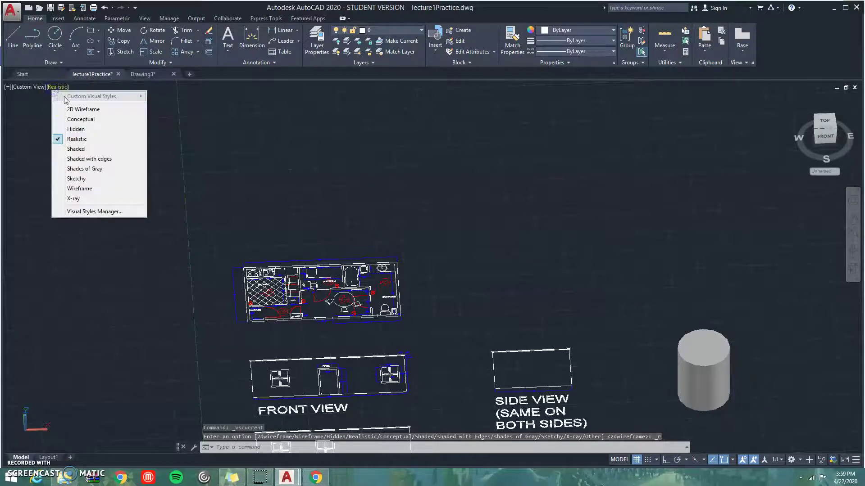
click(70, 110)
click(824, 120)
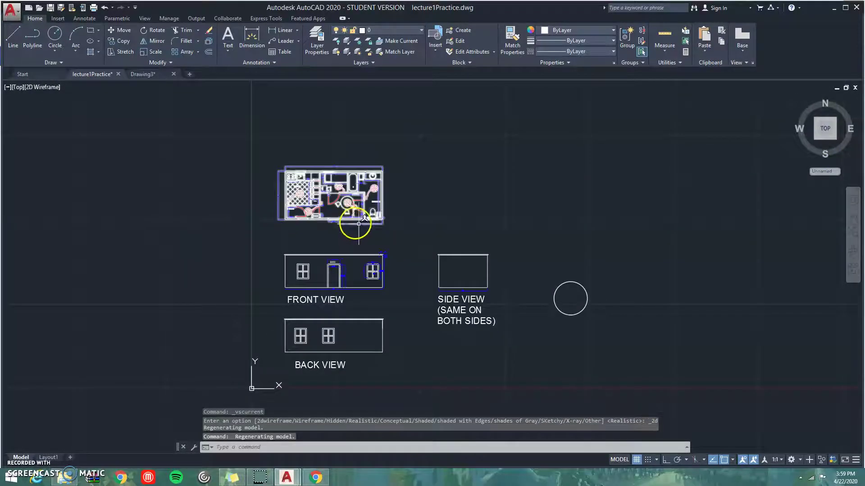
scroll(390, 246, down, 10)
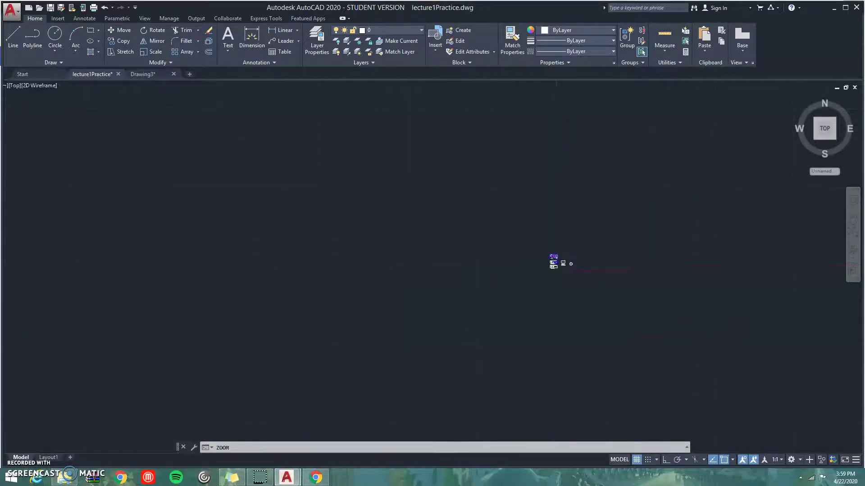
middle_click(556, 261)
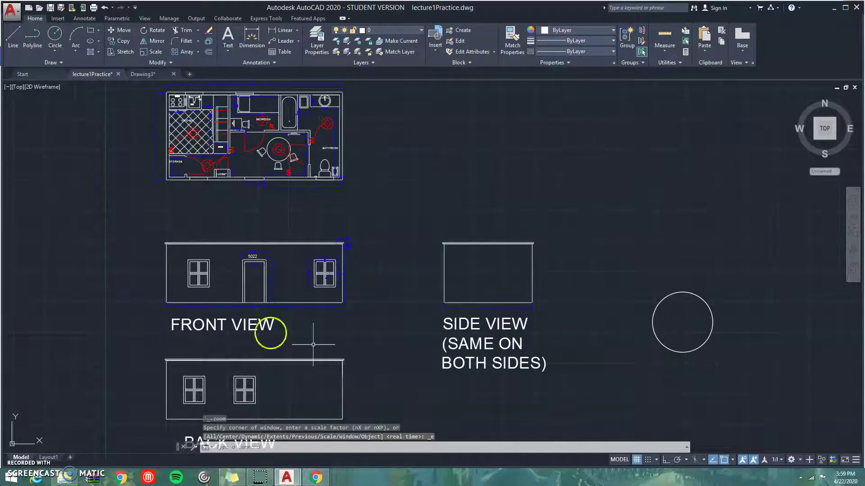
middle_drag(624, 353, 622, 338)
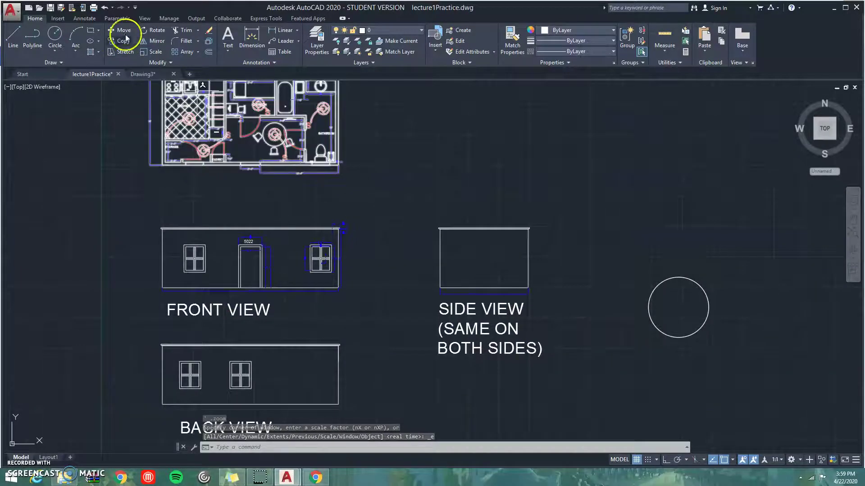
- Split the model space into two horizontal viewports and pan the upper one to center the house drawings
click(146, 19)
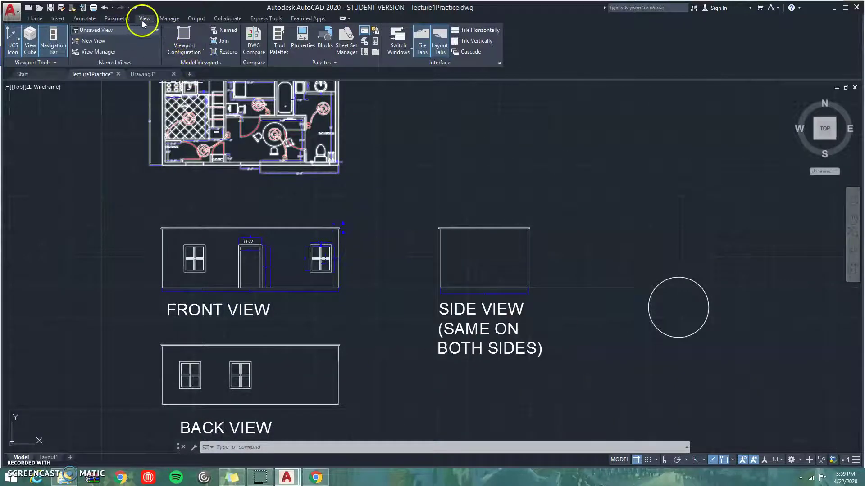
click(184, 51)
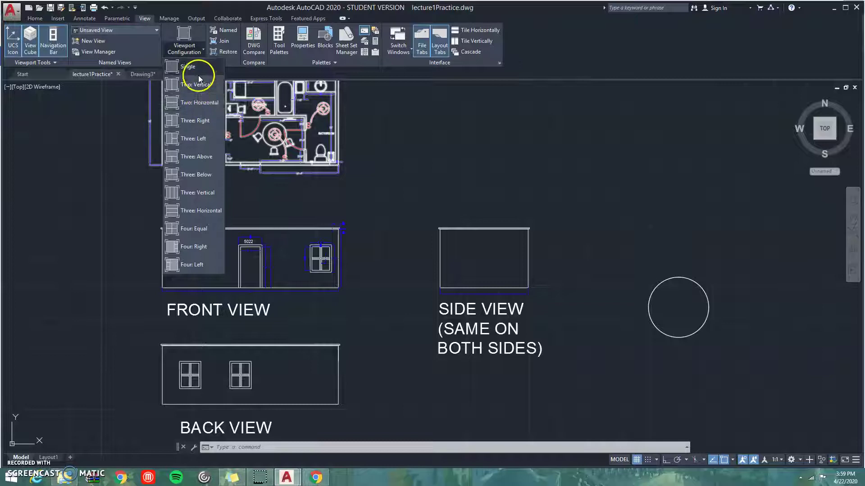
click(209, 106)
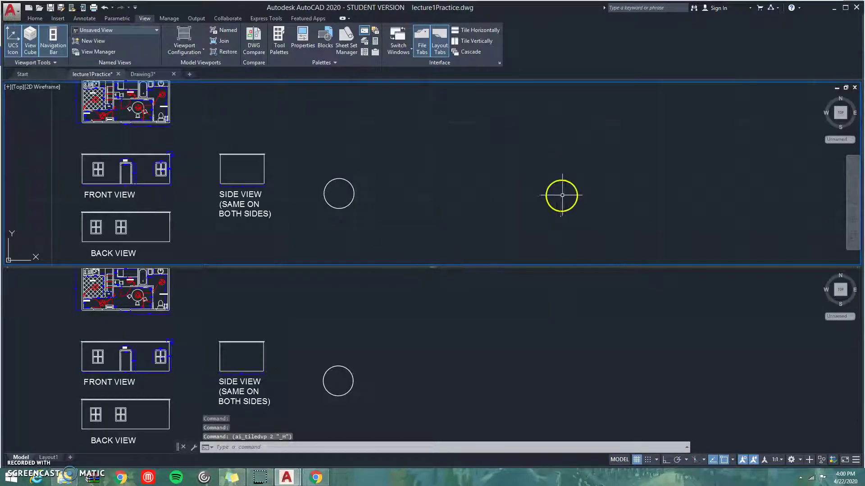
click(357, 347)
click(347, 154)
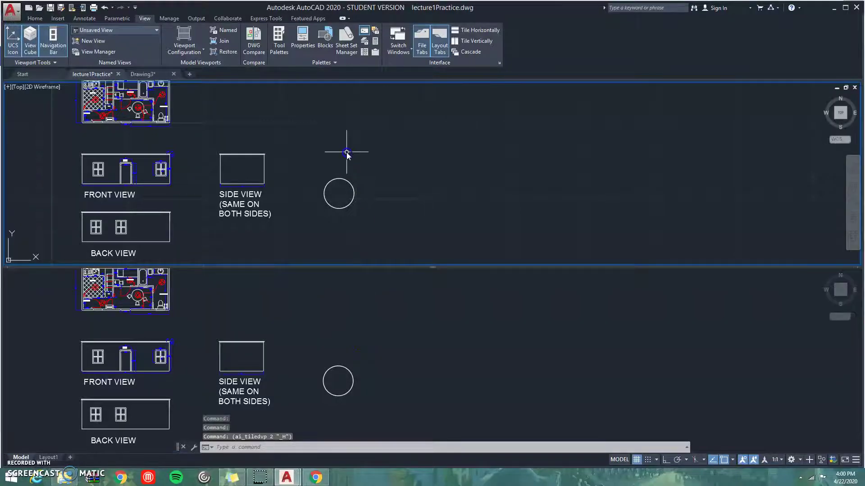
middle_drag(228, 163, 434, 165)
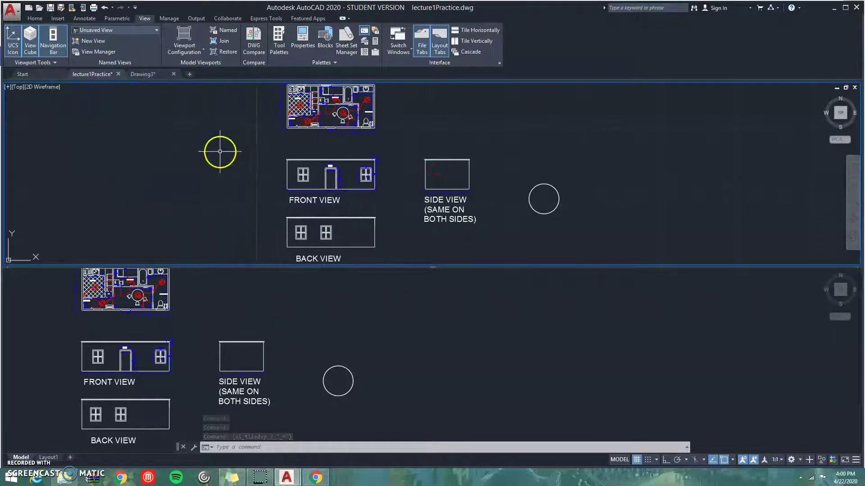
- Zoom in on the house drawings and tilt the view in the upper viewport, and rotate the lower viewport's view independently
scroll(220, 152, up, 2)
scroll(280, 193, up, 4)
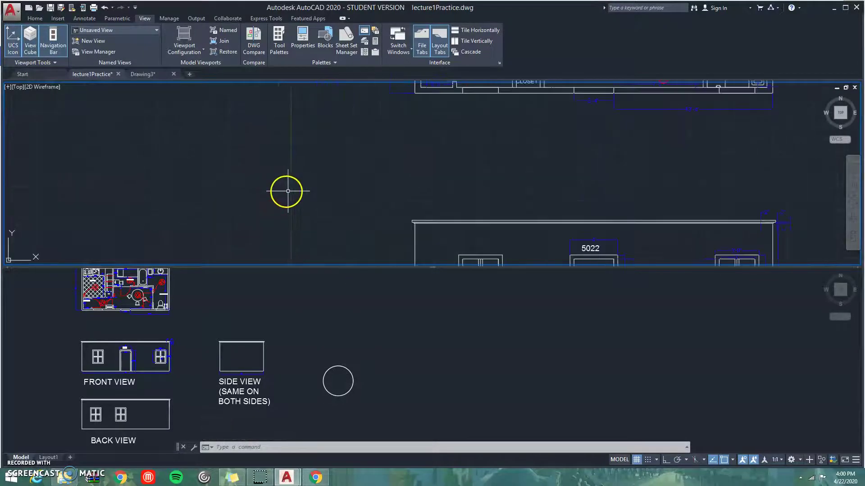
scroll(385, 145, down, 2)
middle_drag(406, 158, 378, 185)
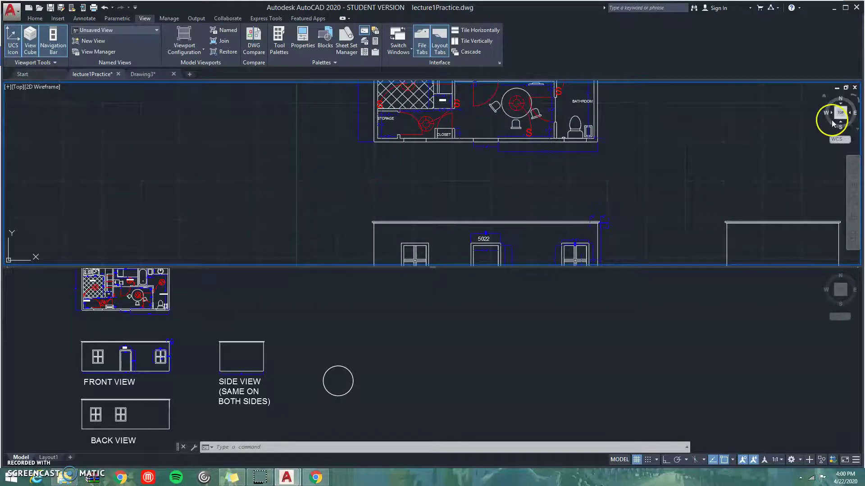
drag(837, 121, 831, 133)
click(541, 332)
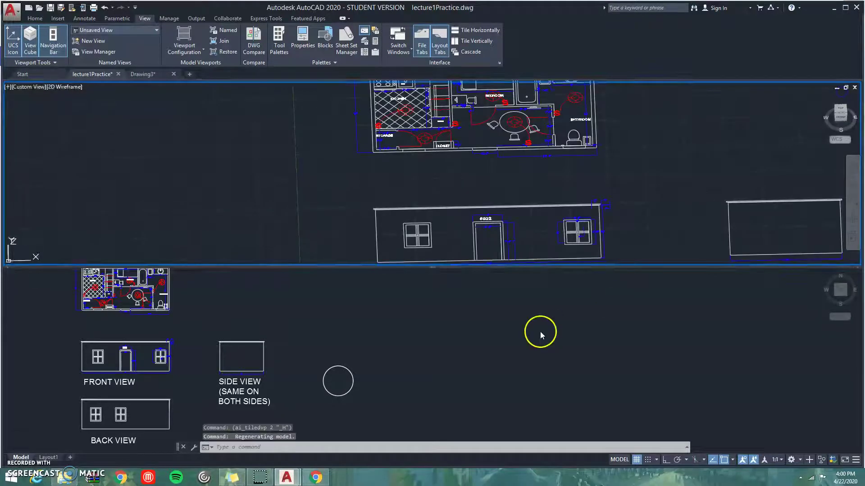
drag(831, 293, 806, 285)
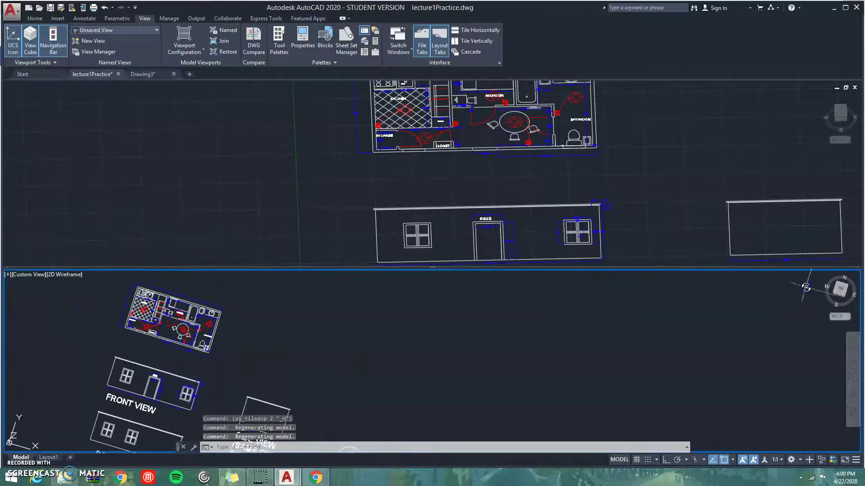
- Return the model space to a single viewport and restore the Top view
click(192, 54)
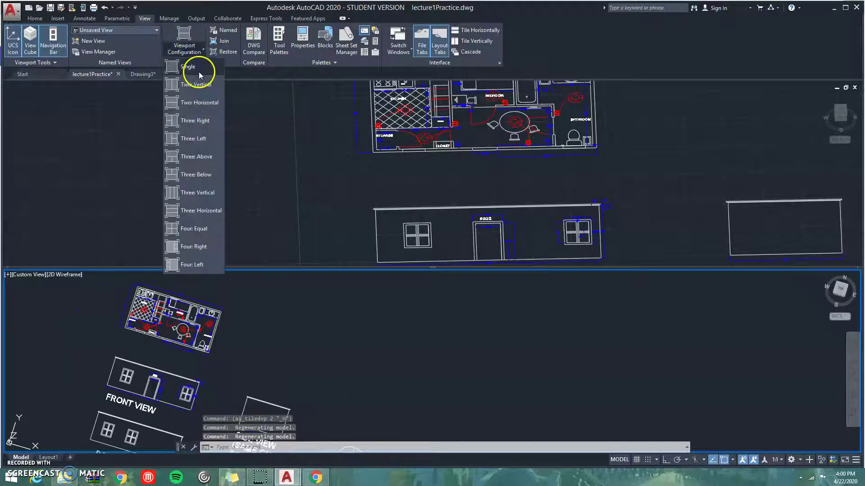
click(193, 67)
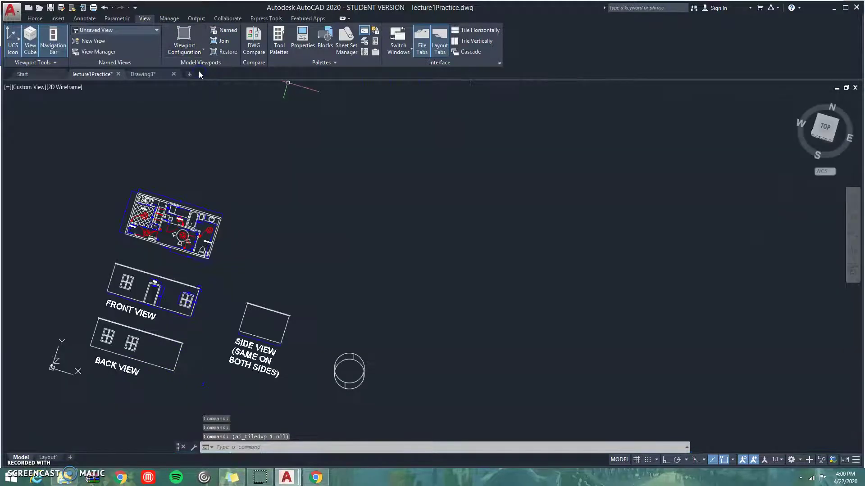
click(827, 127)
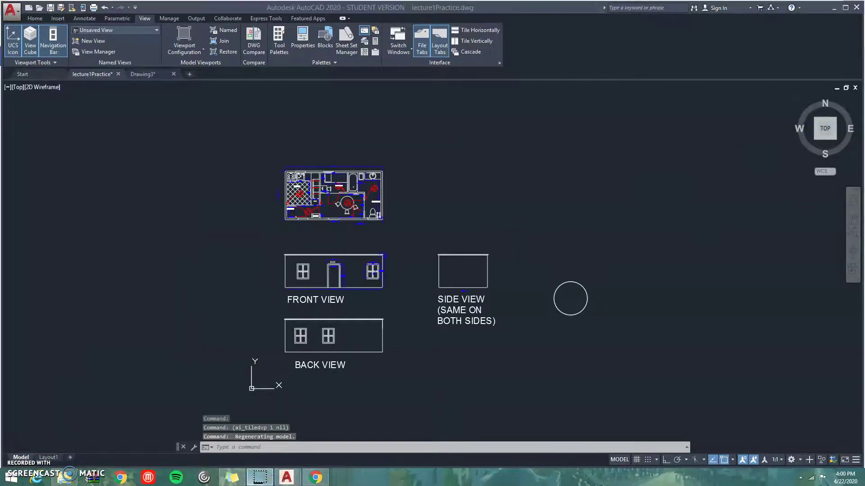
- Create a block named block1 from the front view elevation, with its base point at the elevation's lower-left corner
click(58, 18)
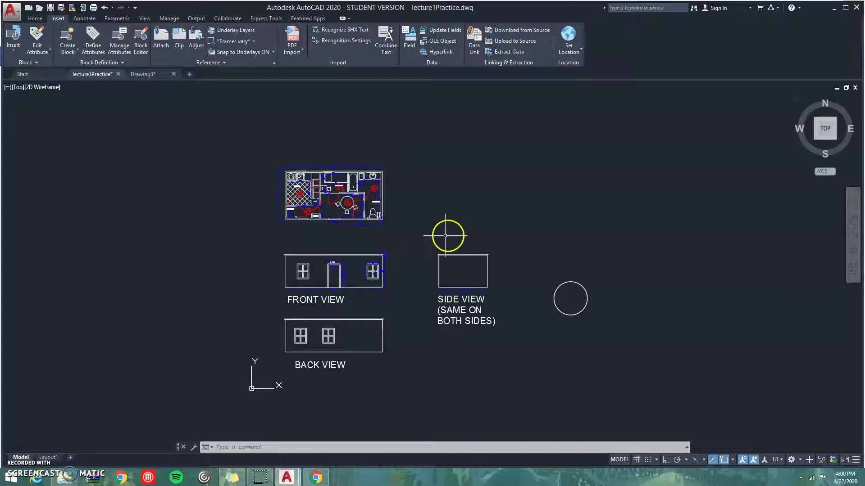
scroll(462, 290, up, 2)
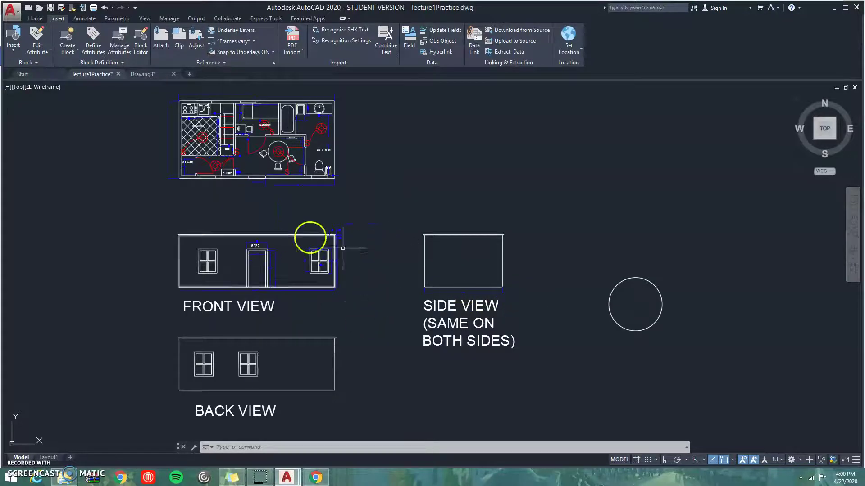
click(356, 295)
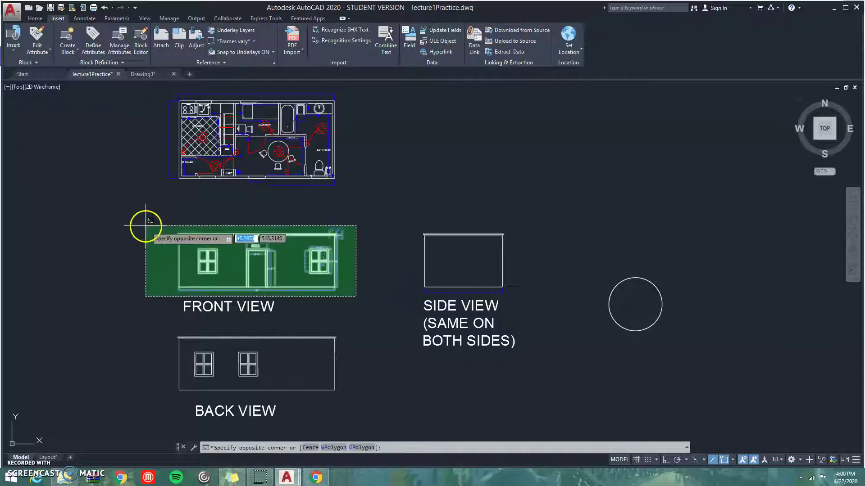
click(134, 215)
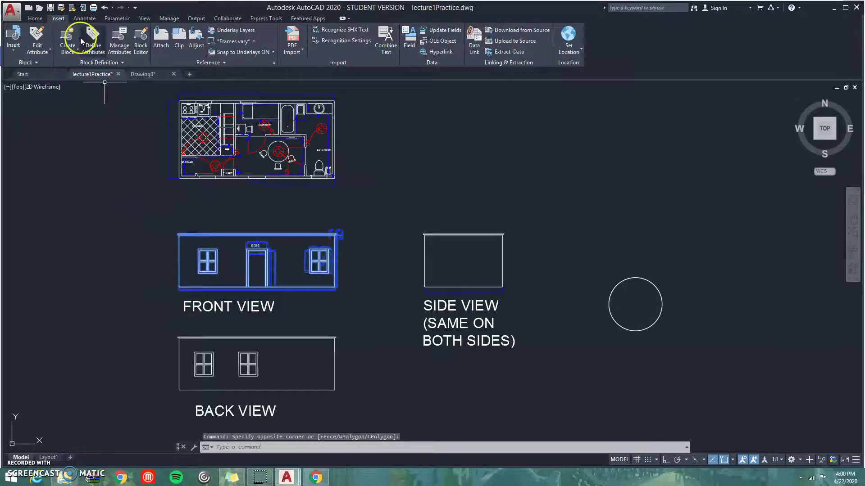
click(65, 52)
click(81, 67)
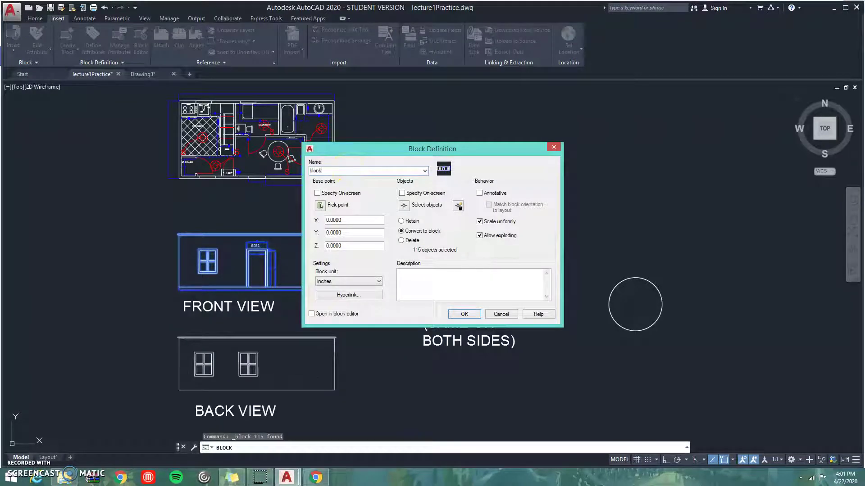
click(322, 208)
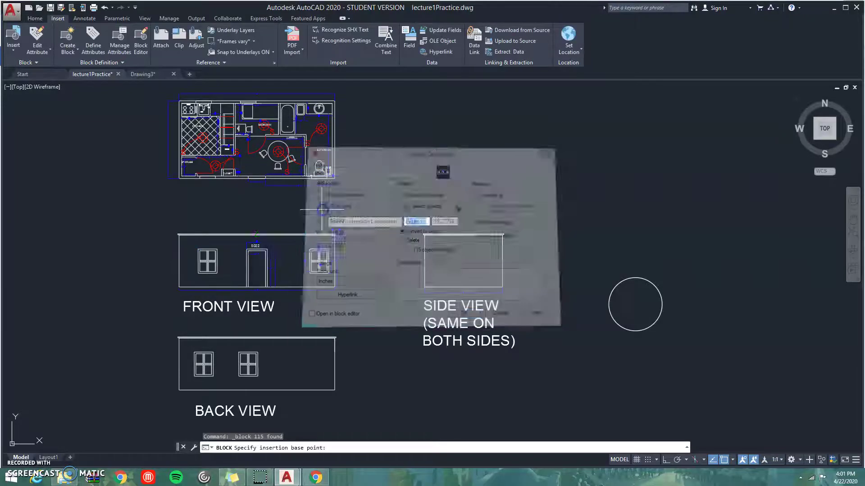
click(178, 287)
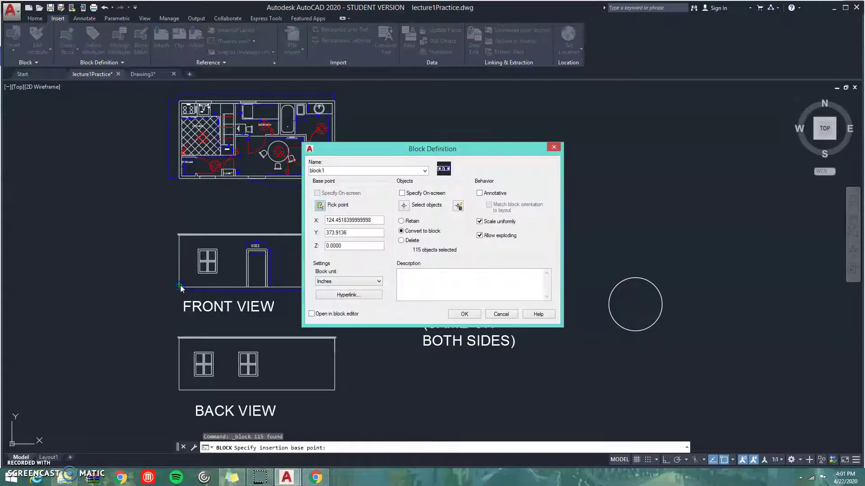
click(465, 315)
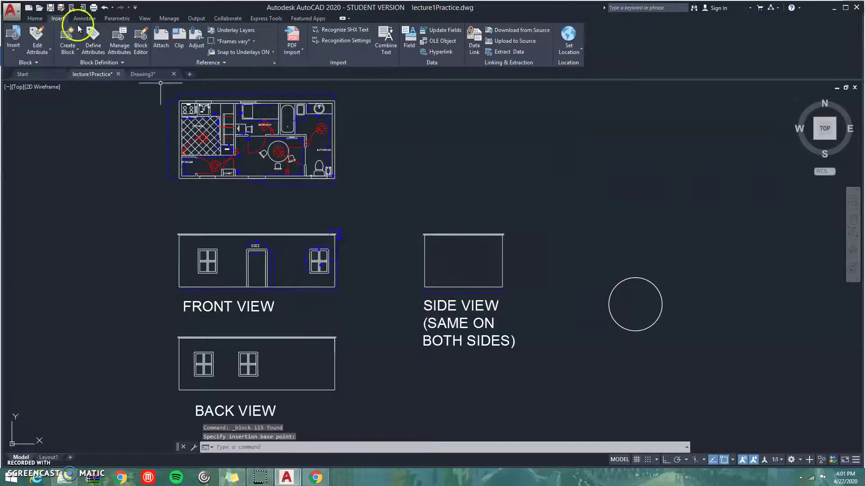
- Insert a copy of block1 just to the left of the original front view, level with its base line
click(14, 37)
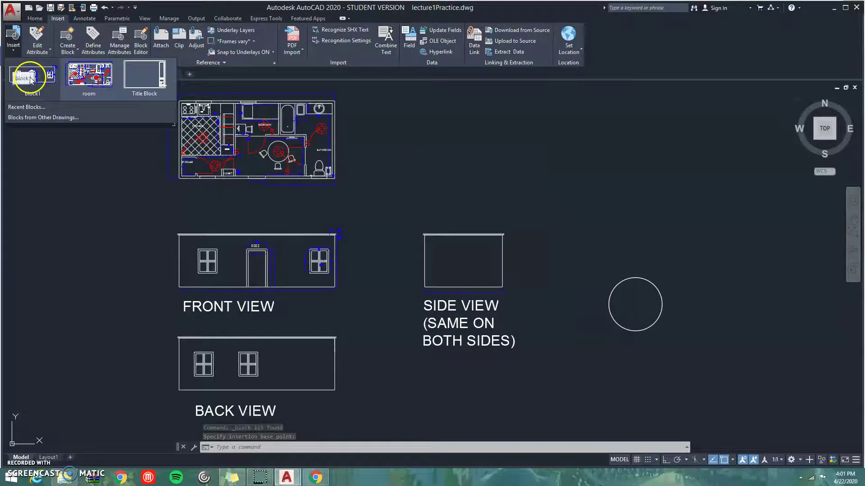
click(34, 88)
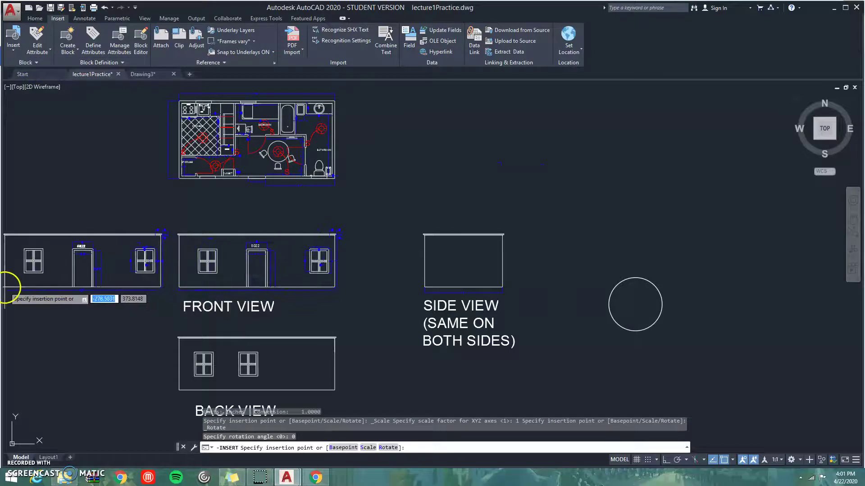
click(5, 287)
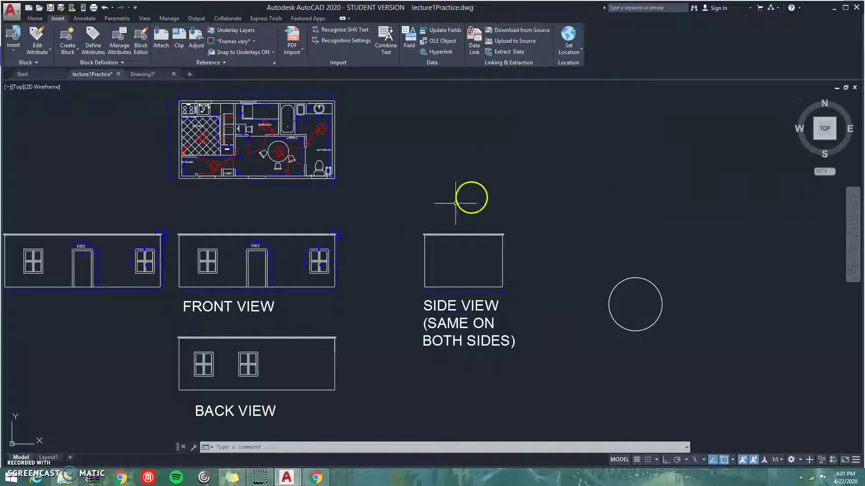
- Attach page 1 of simplehouse.pdf as an underlay at 0,0,0 with scale 1, and delete the underlay again
click(162, 45)
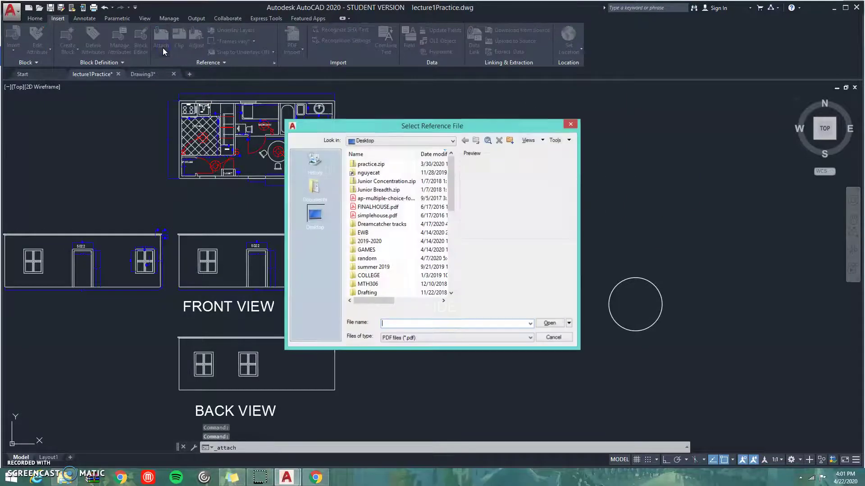
click(395, 216)
click(558, 323)
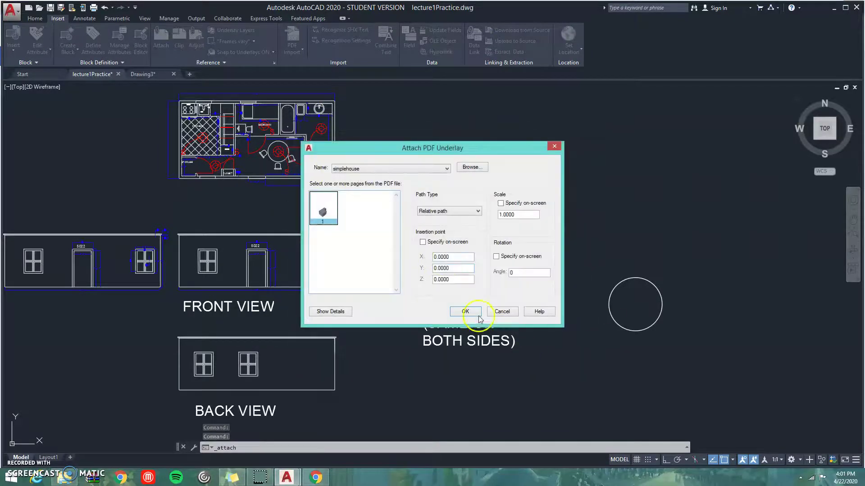
click(478, 315)
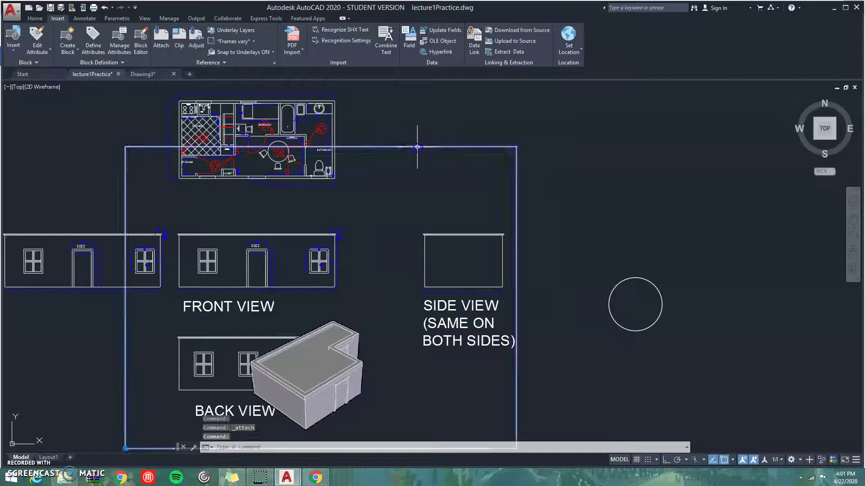
key(Delete)
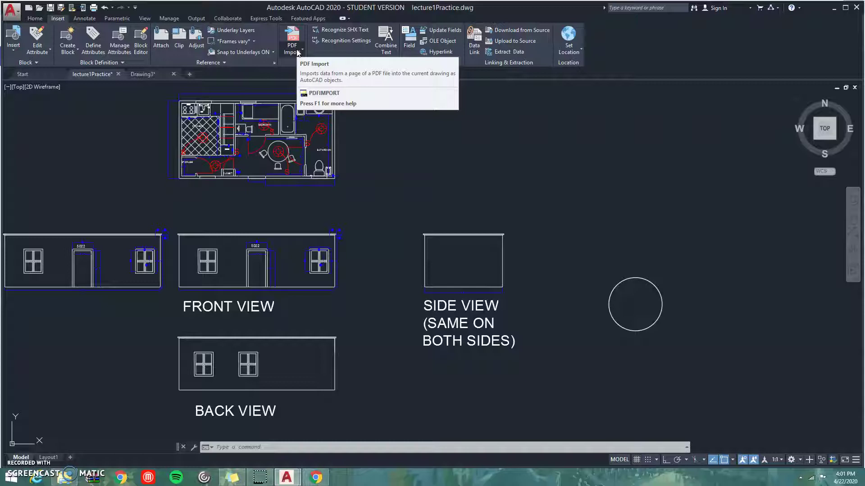
click(298, 53)
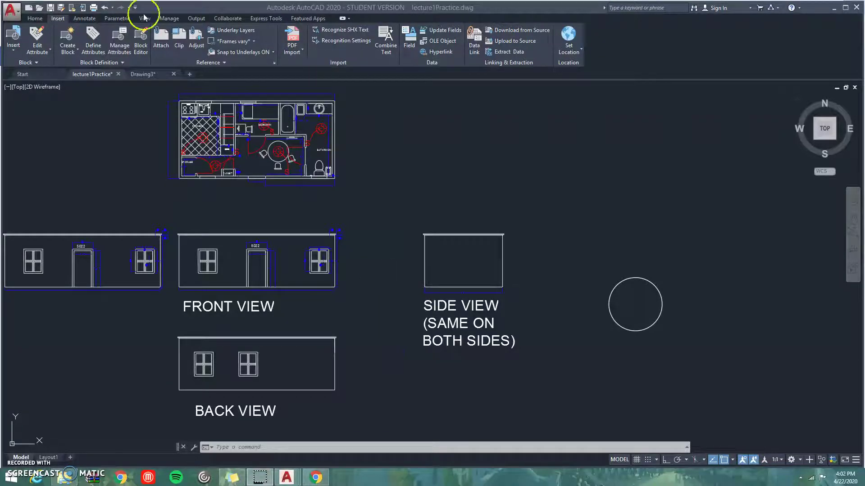
click(82, 18)
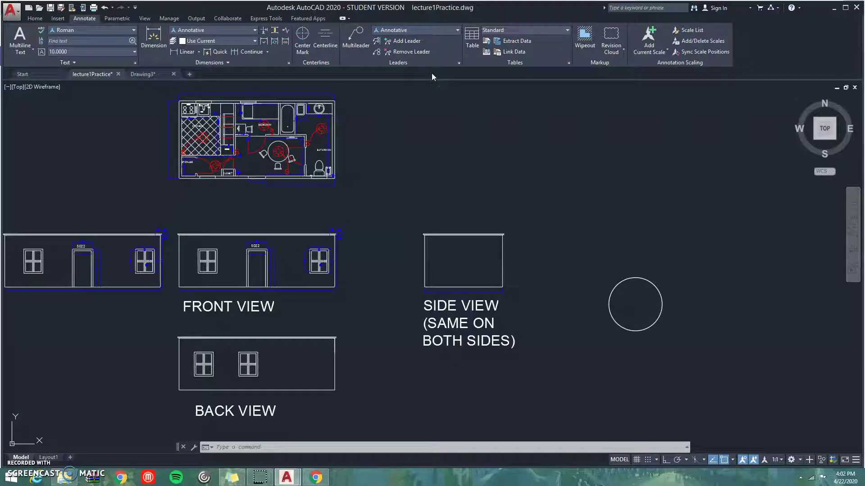
click(112, 18)
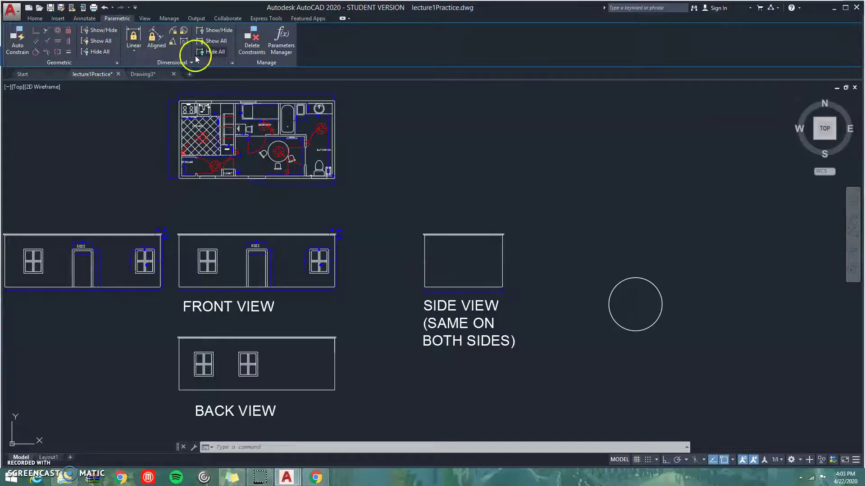
click(169, 19)
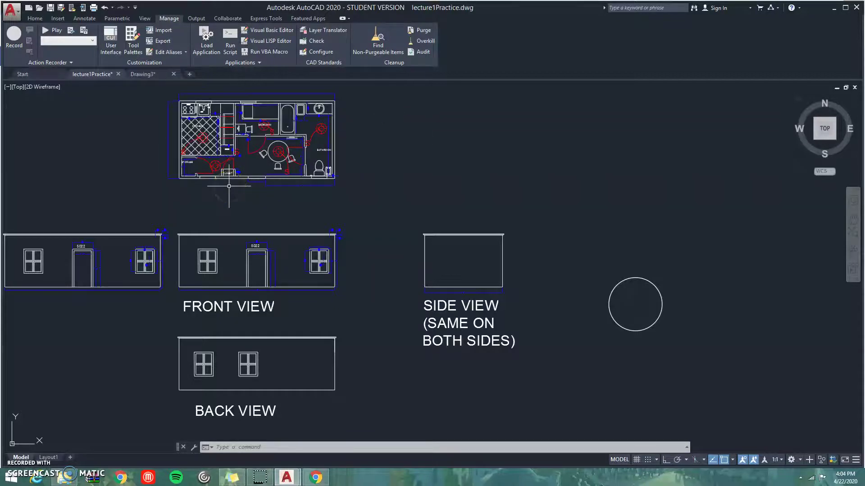
middle_drag(348, 213, 444, 222)
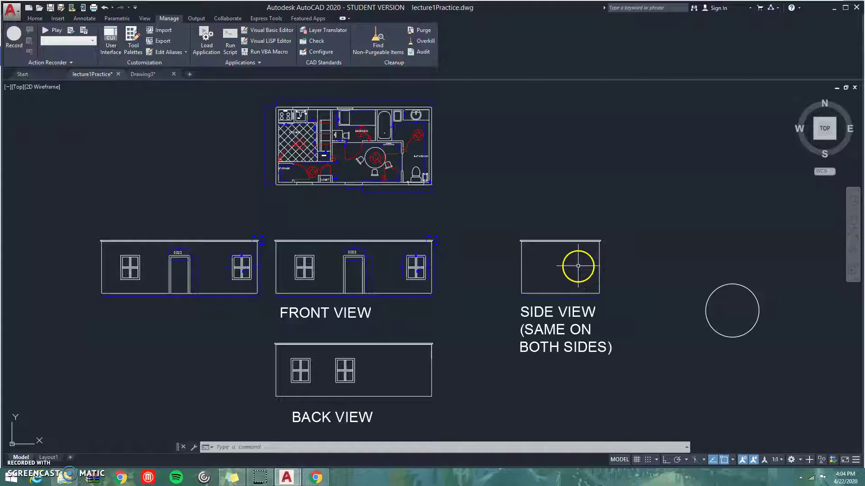
click(196, 19)
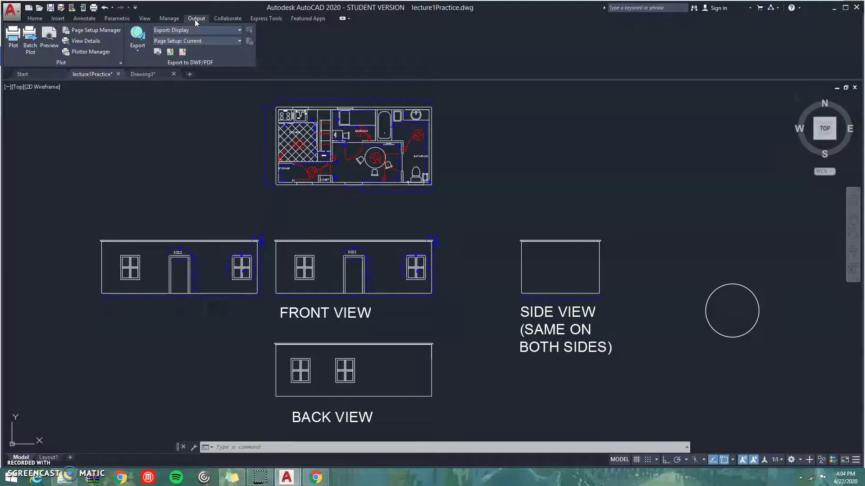
- Check the Layout1 sheet, and add a second layout to the drawing from model space
click(45, 458)
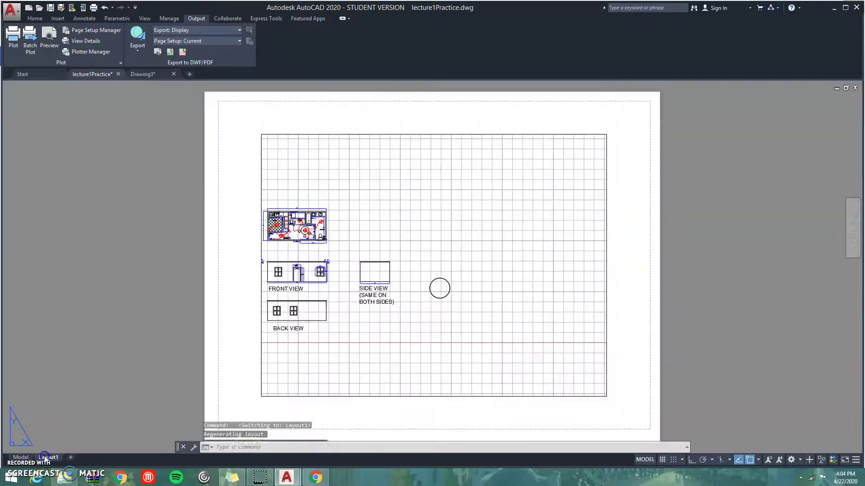
click(20, 458)
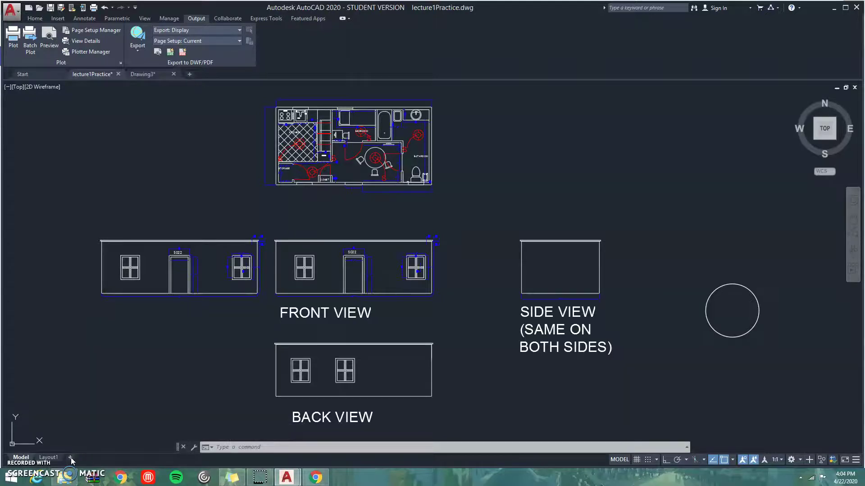
click(71, 457)
- Add another layout from the Architectural Imperial.dwt template in the SheetSets folder
right_click(73, 457)
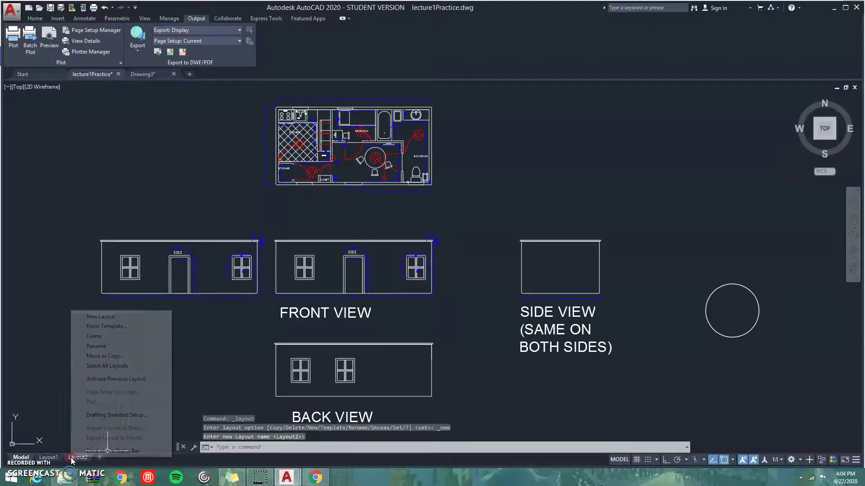
click(131, 326)
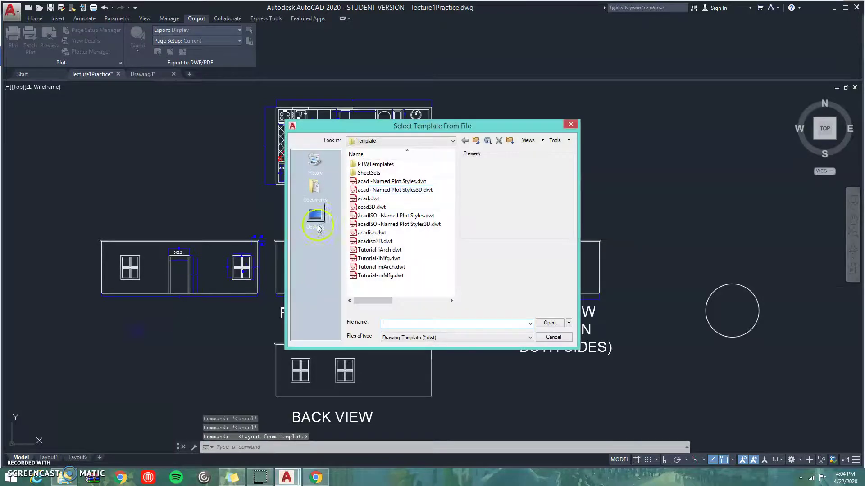
double_click(373, 175)
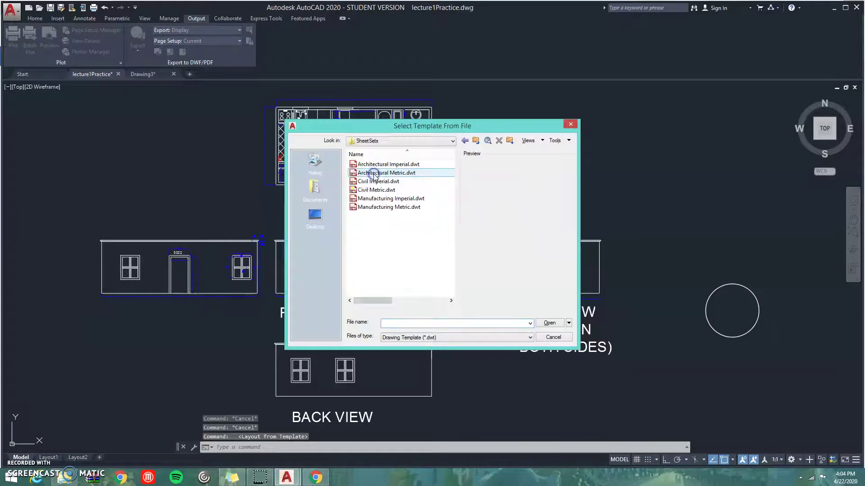
click(392, 165)
click(550, 323)
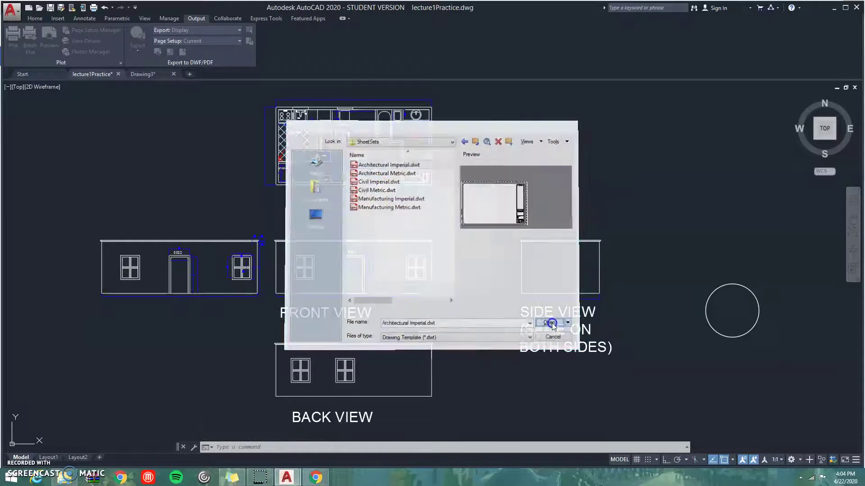
click(474, 205)
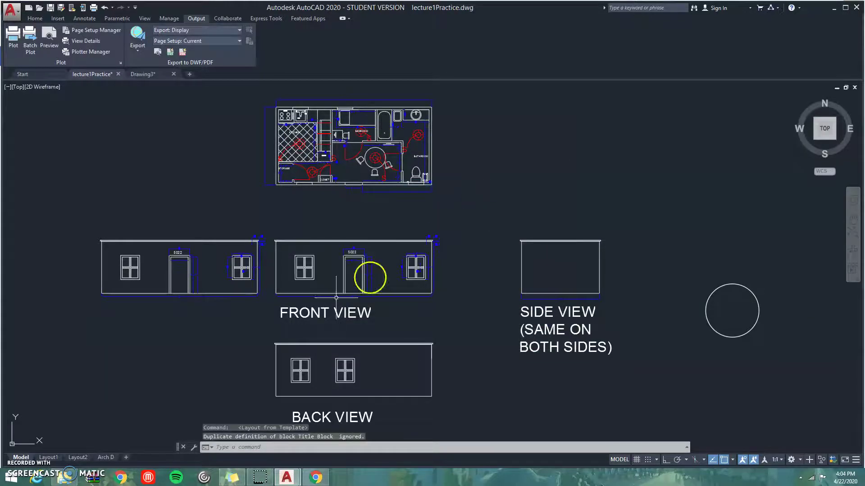
- Create a single 2D viewport on the Arch D layout, spanning the area inside the sheet border
click(107, 458)
middle_drag(191, 336, 298, 285)
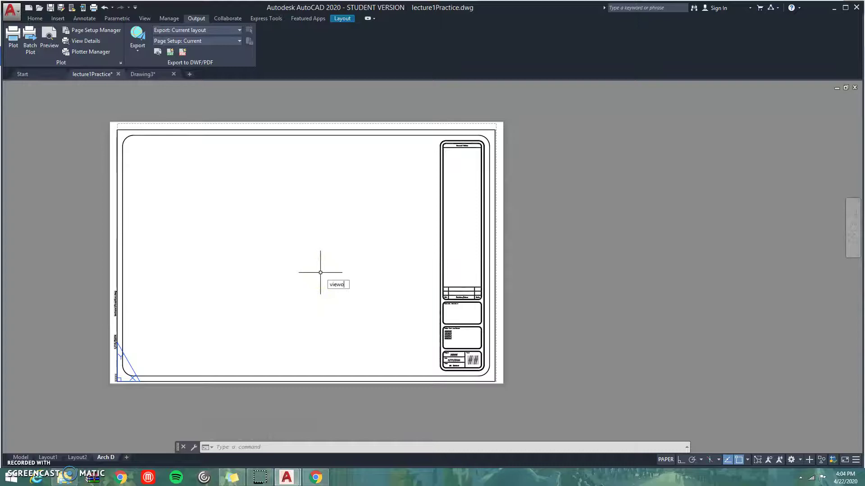
text(orts)
key(Return)
click(345, 208)
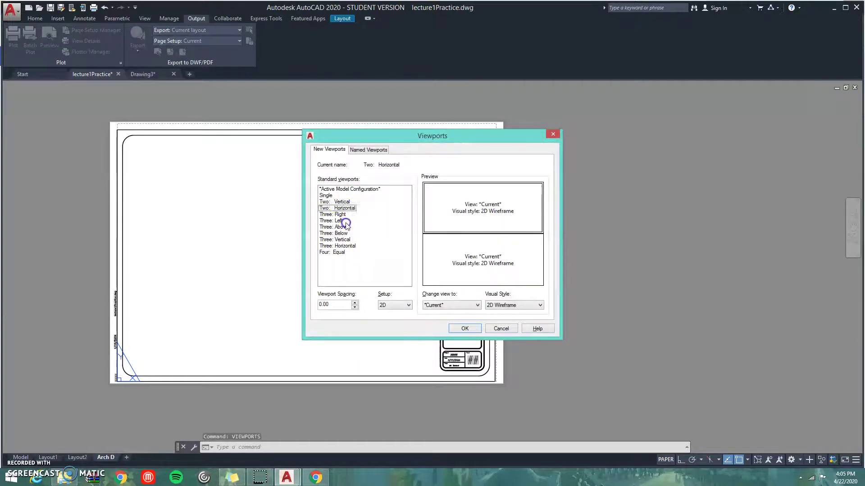
click(326, 195)
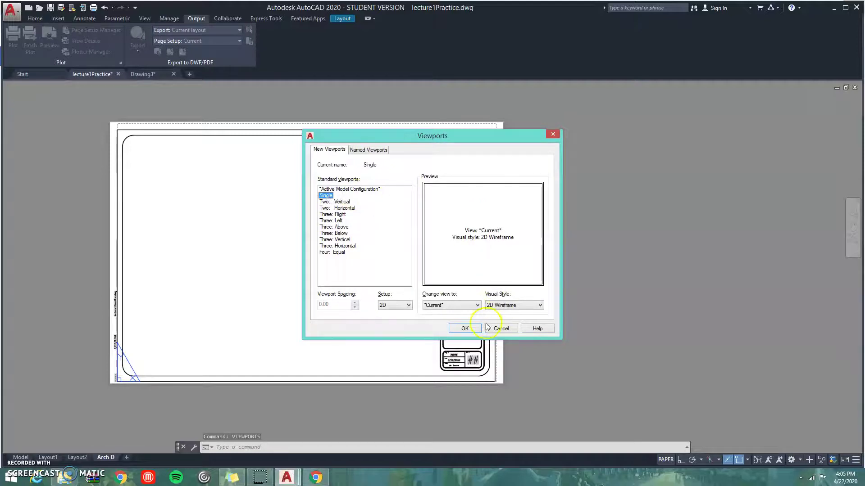
click(464, 328)
click(126, 138)
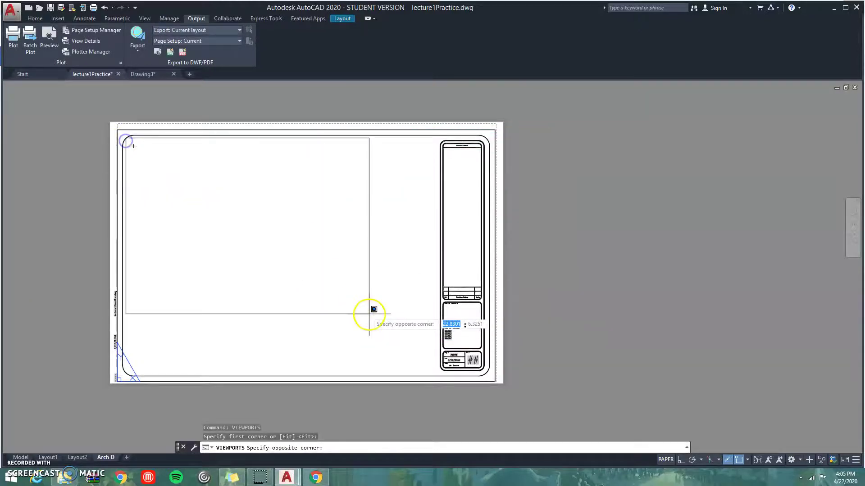
click(434, 376)
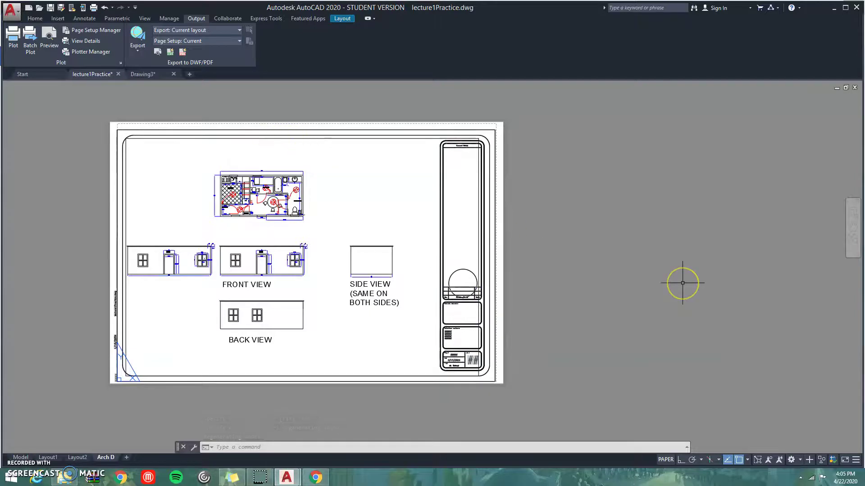
- Start plotting the Arch D layout as a single sheet rather than as a batch plot
text(plot)
key(Return)
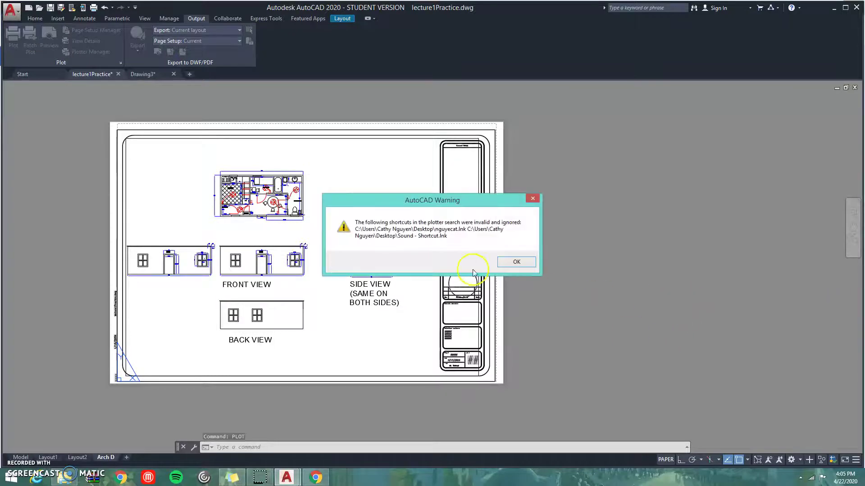
click(527, 265)
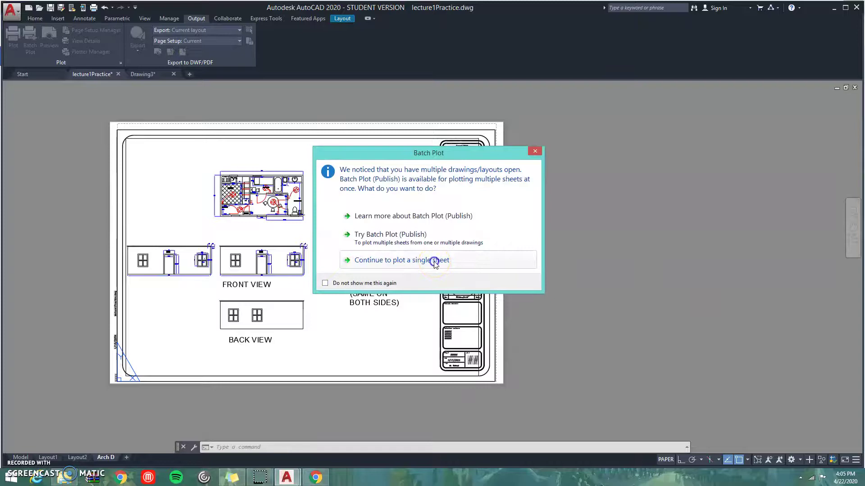
click(434, 262)
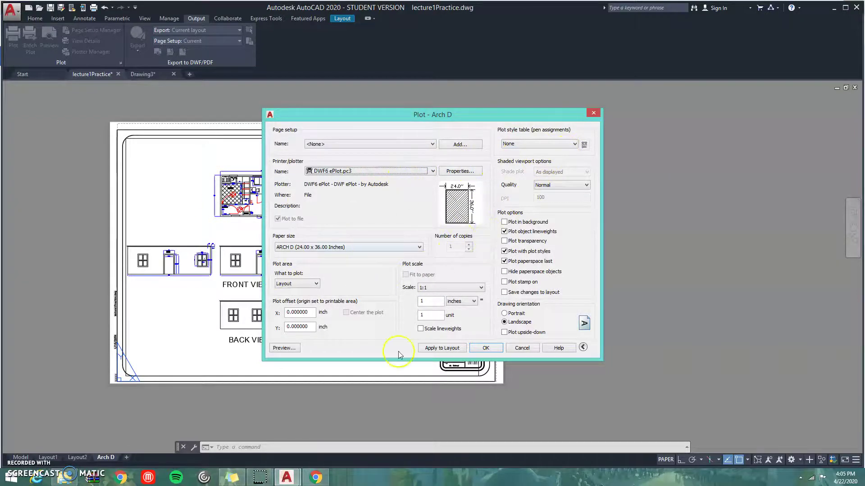
- Set the plot style table to monochrome.ctb and the plotter to DWG To PDF.pc3
click(562, 144)
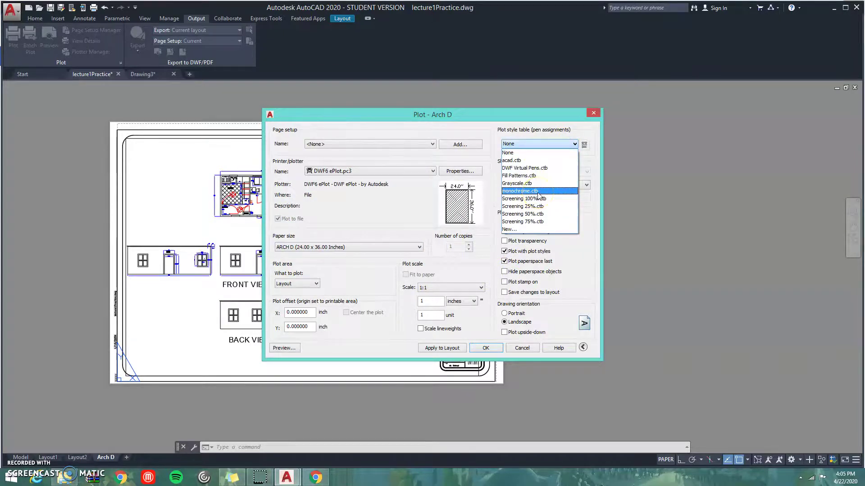
click(390, 174)
click(561, 145)
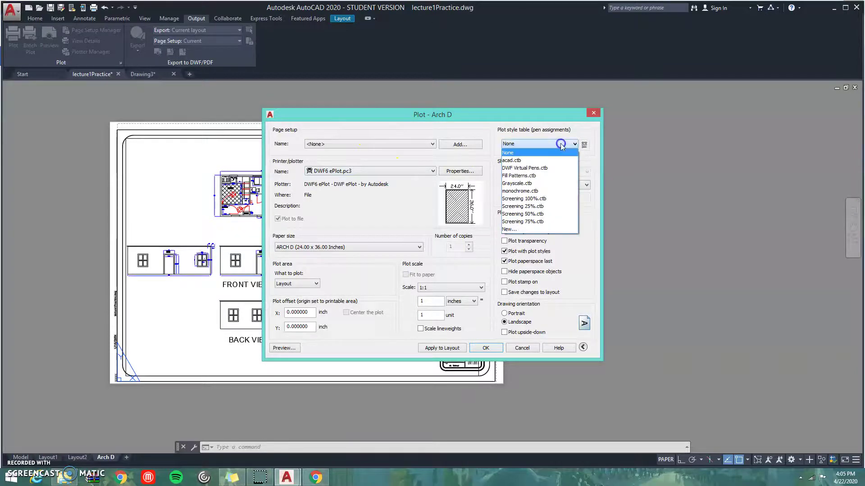
click(531, 191)
click(367, 171)
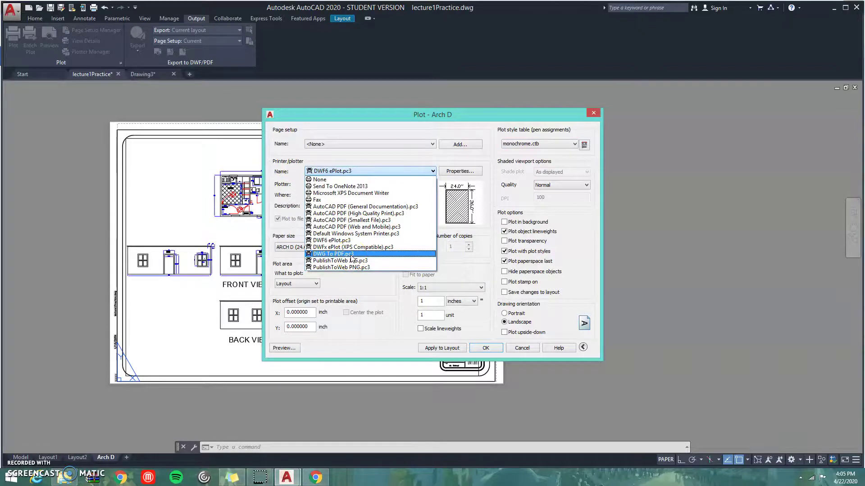
click(351, 258)
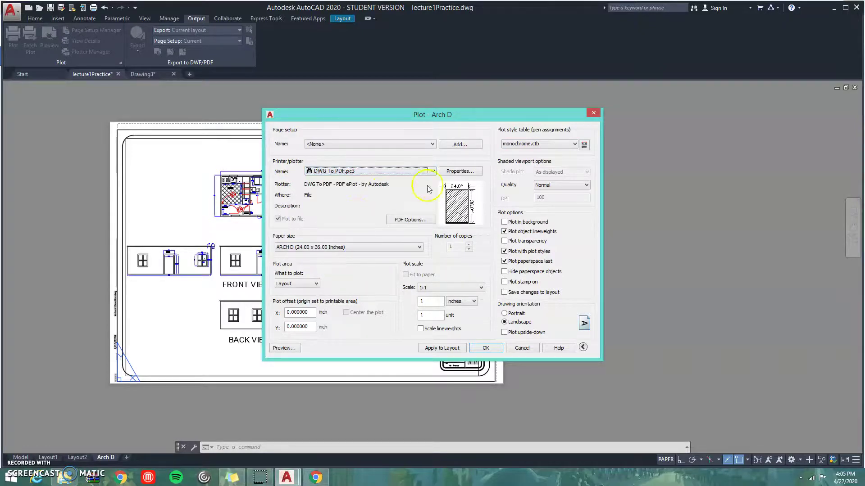
- Preview the Arch D plot, and look through the paper sizes available for the PDF plotter
click(284, 348)
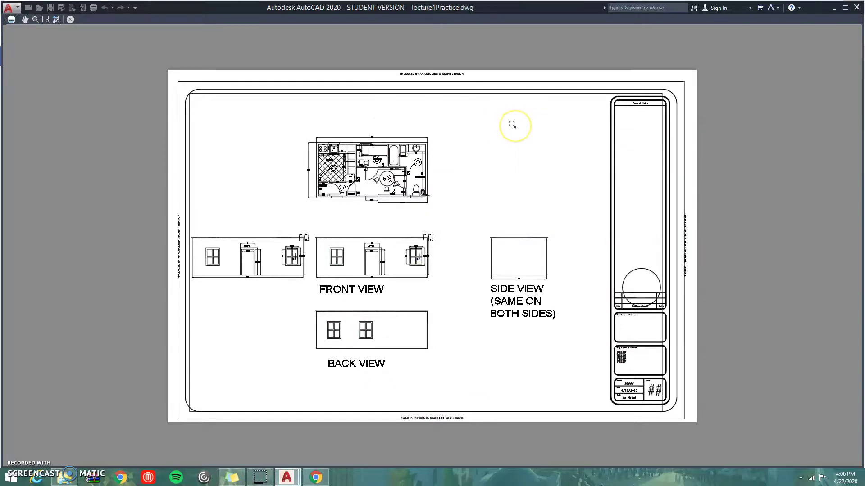
key(Escape)
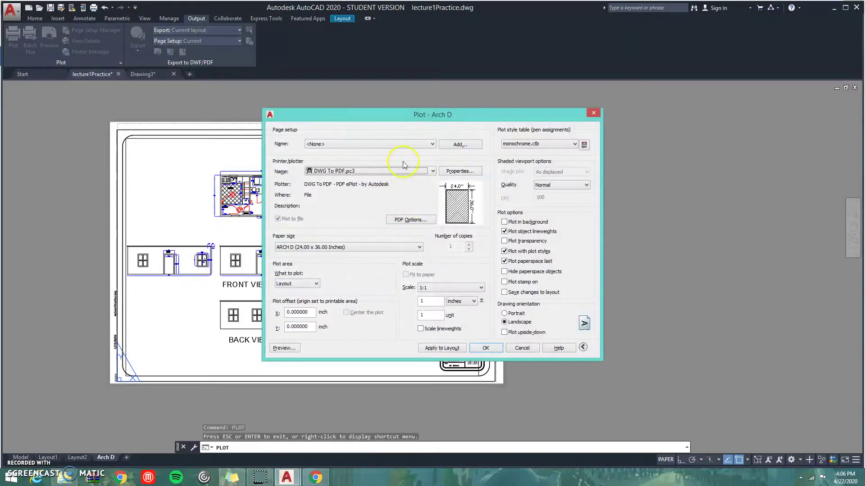
click(302, 248)
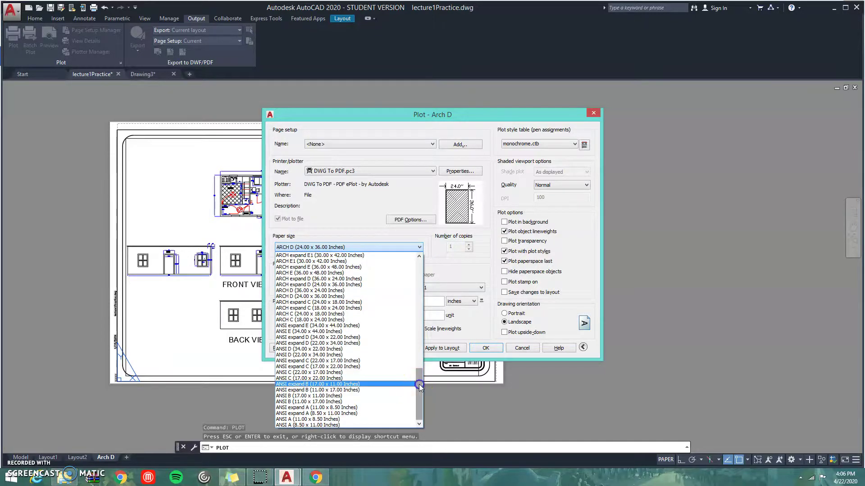
mouse_move(422, 405)
mouse_down()
mouse_move(419, 266)
mouse_move(420, 395)
mouse_up()
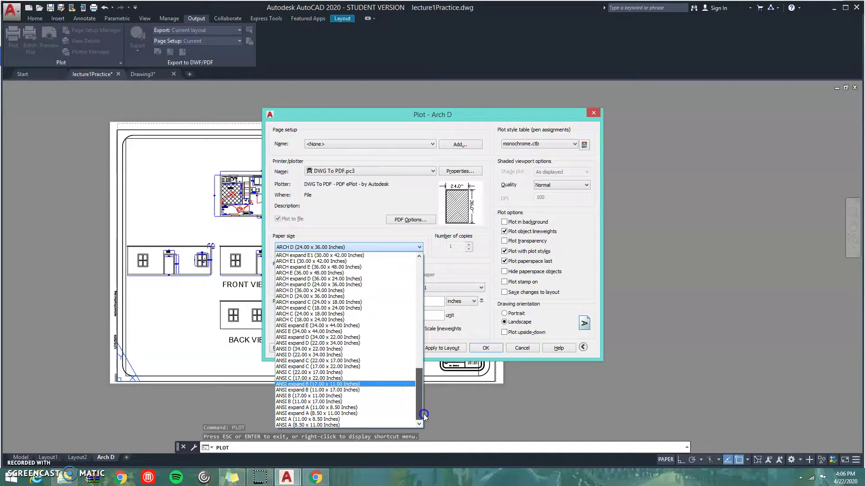
click(327, 426)
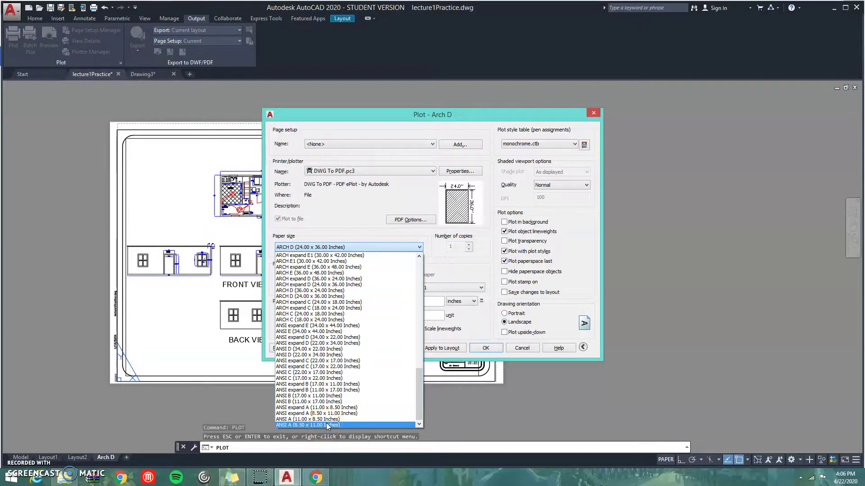
click(341, 223)
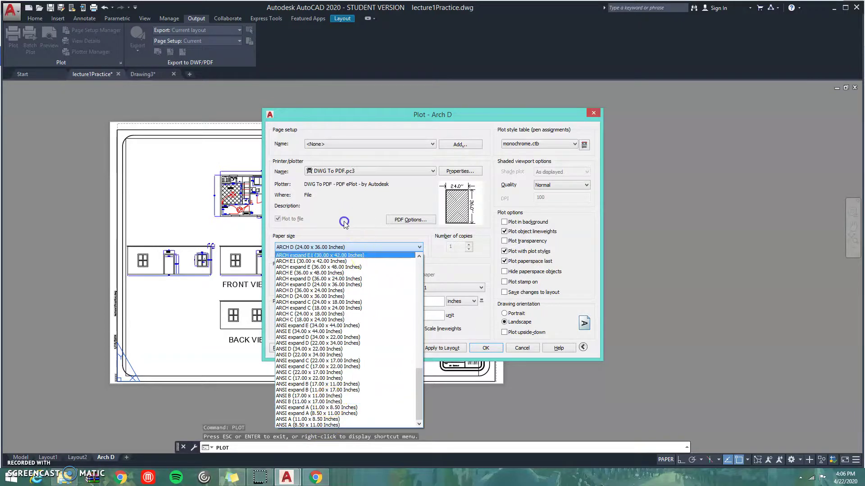
- Proceed to saving the plot as a PDF, check the available save locations, and cancel the plot without saving
click(505, 350)
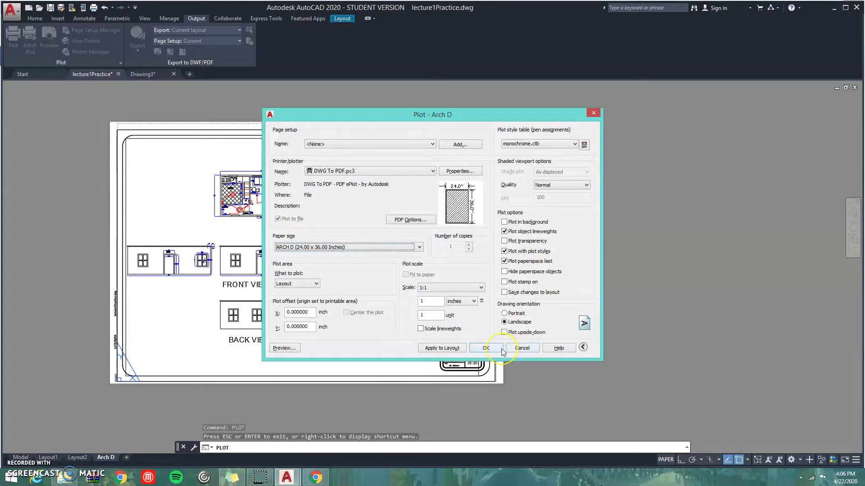
click(502, 350)
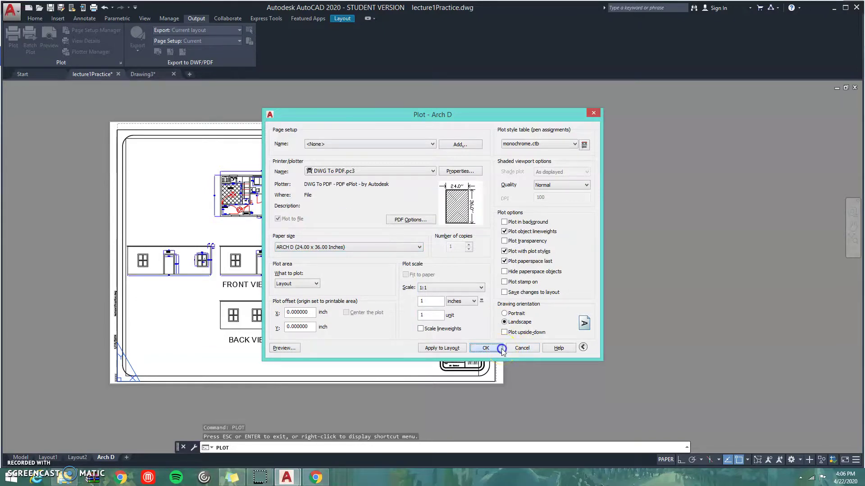
click(407, 141)
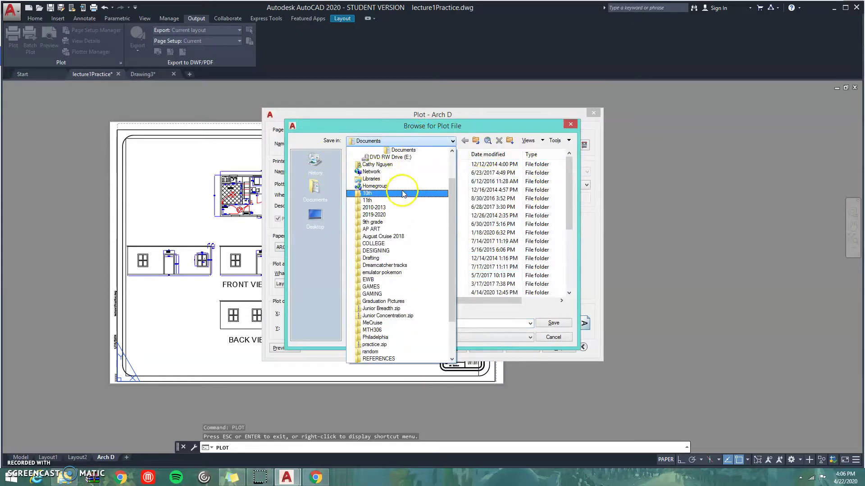
click(566, 337)
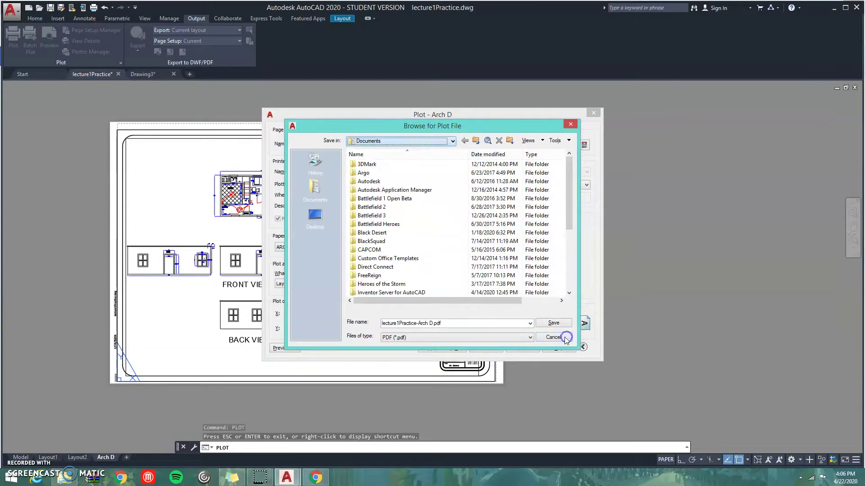
click(516, 358)
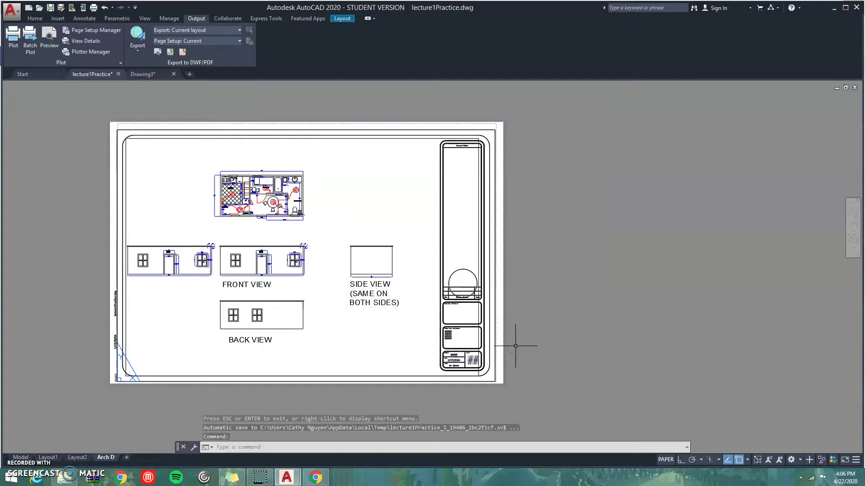